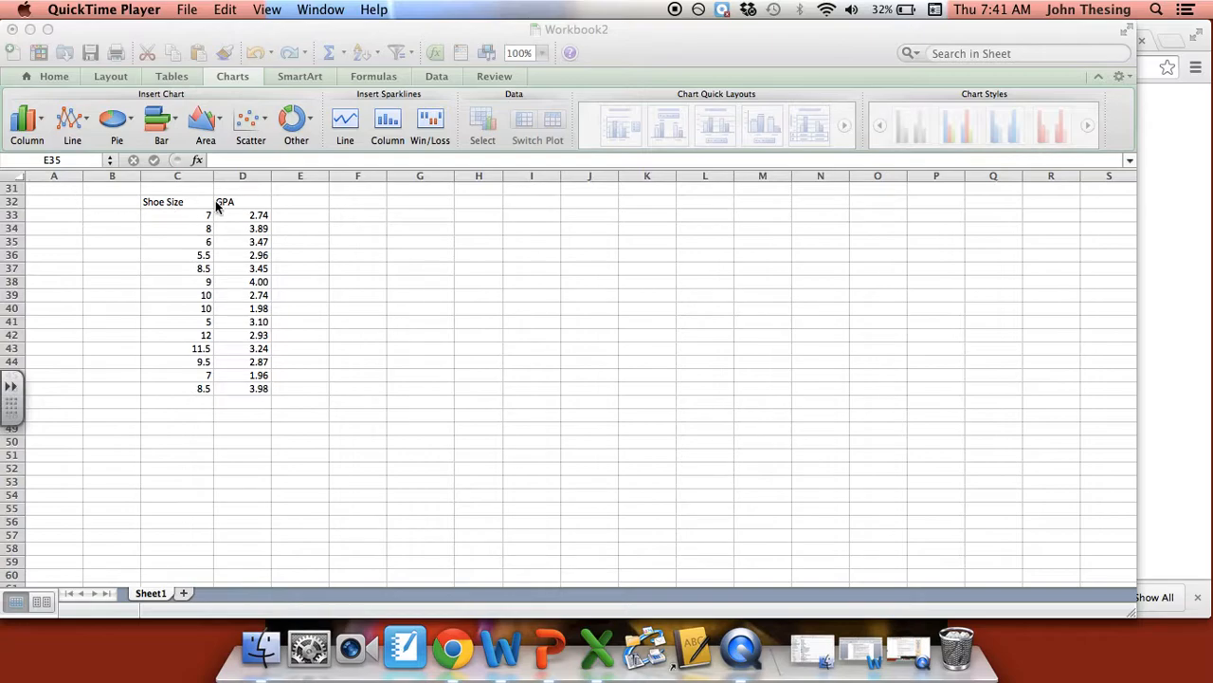
click(177, 207)
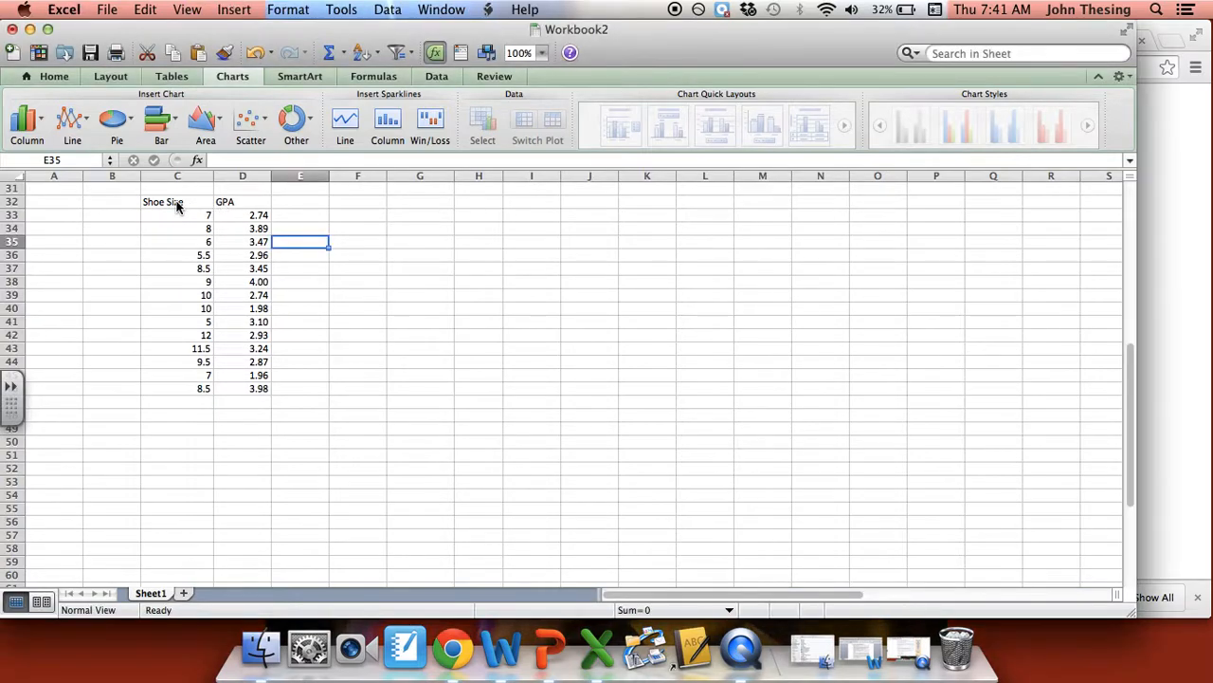
click(174, 202)
key(Right)
click(308, 206)
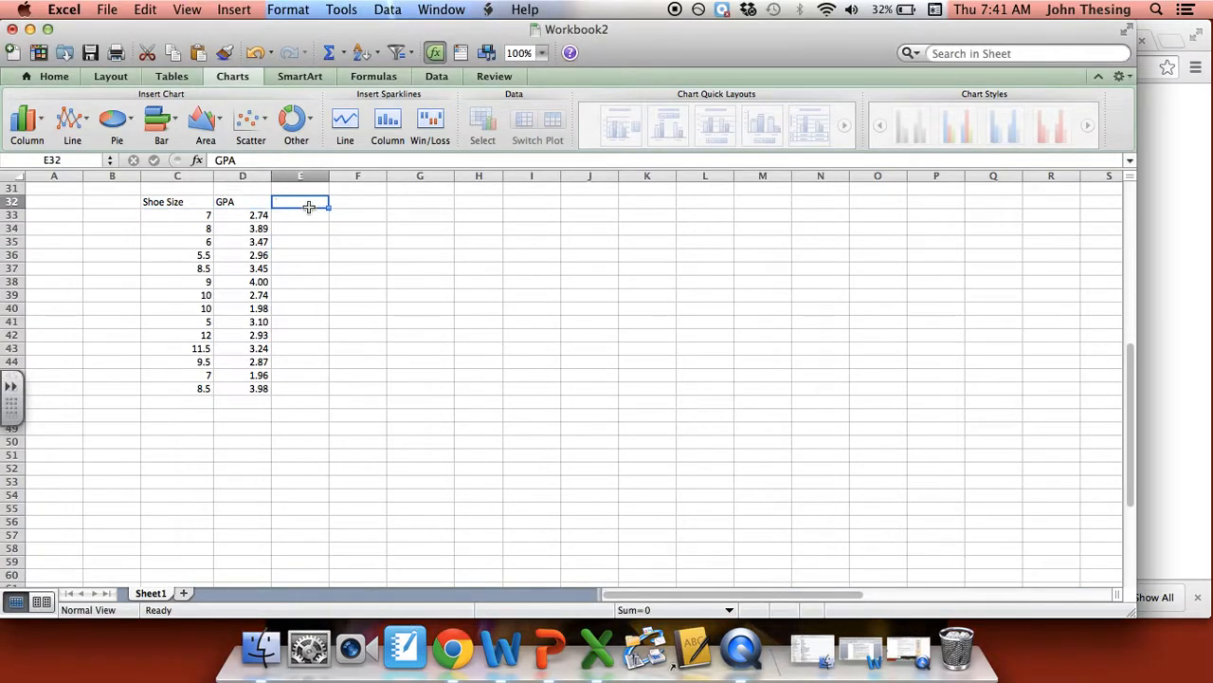
scroll(308, 206, up, 1)
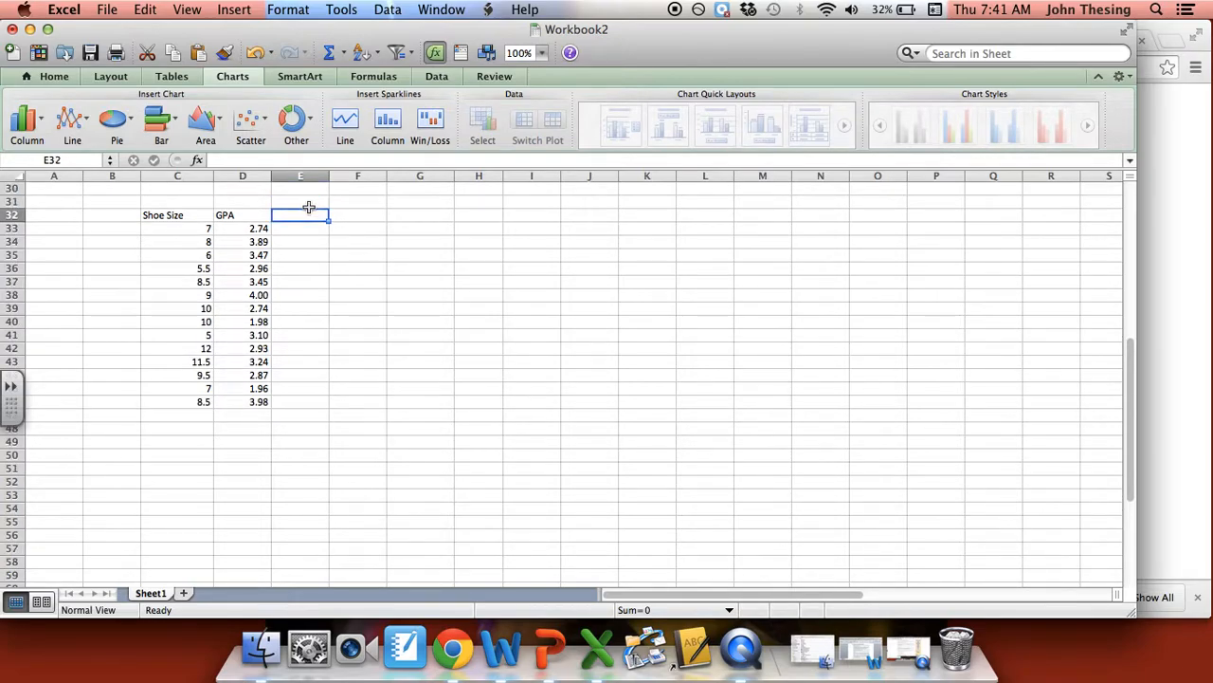
key(Left)
key(Left)
key(Left)
key(Down)
key(Down)
key(Down)
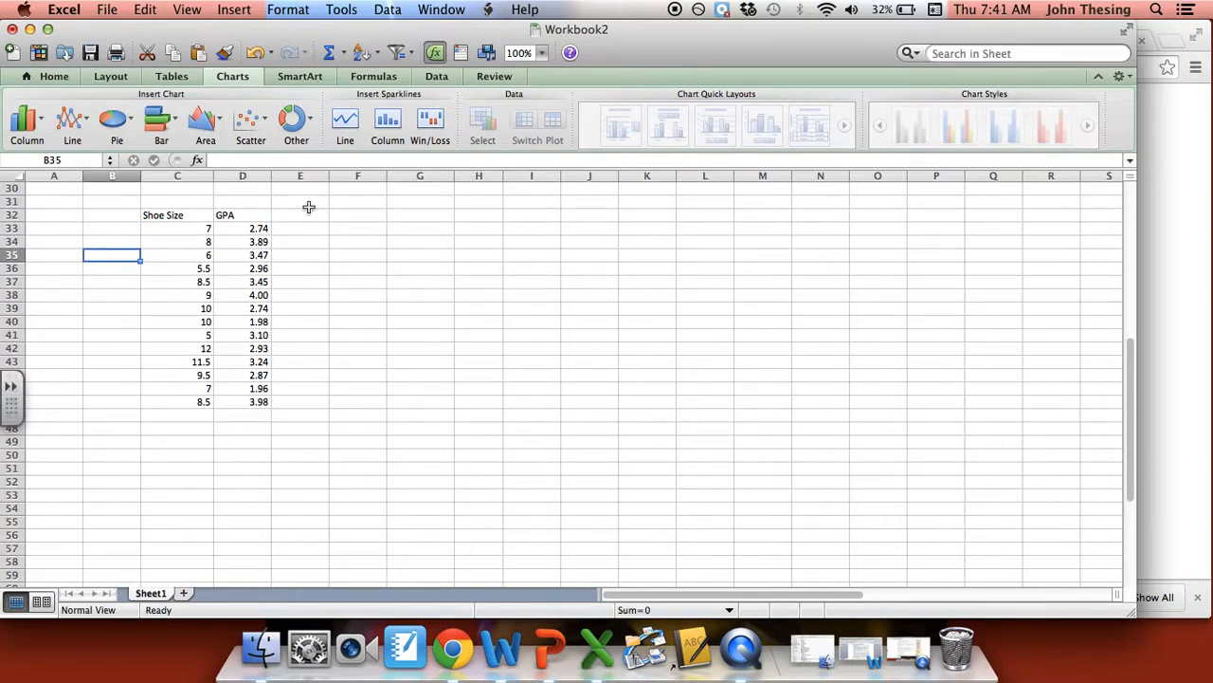
- Auto-fit the widths of columns C and D to the Shoe Size and GPA data
double_click(215, 177)
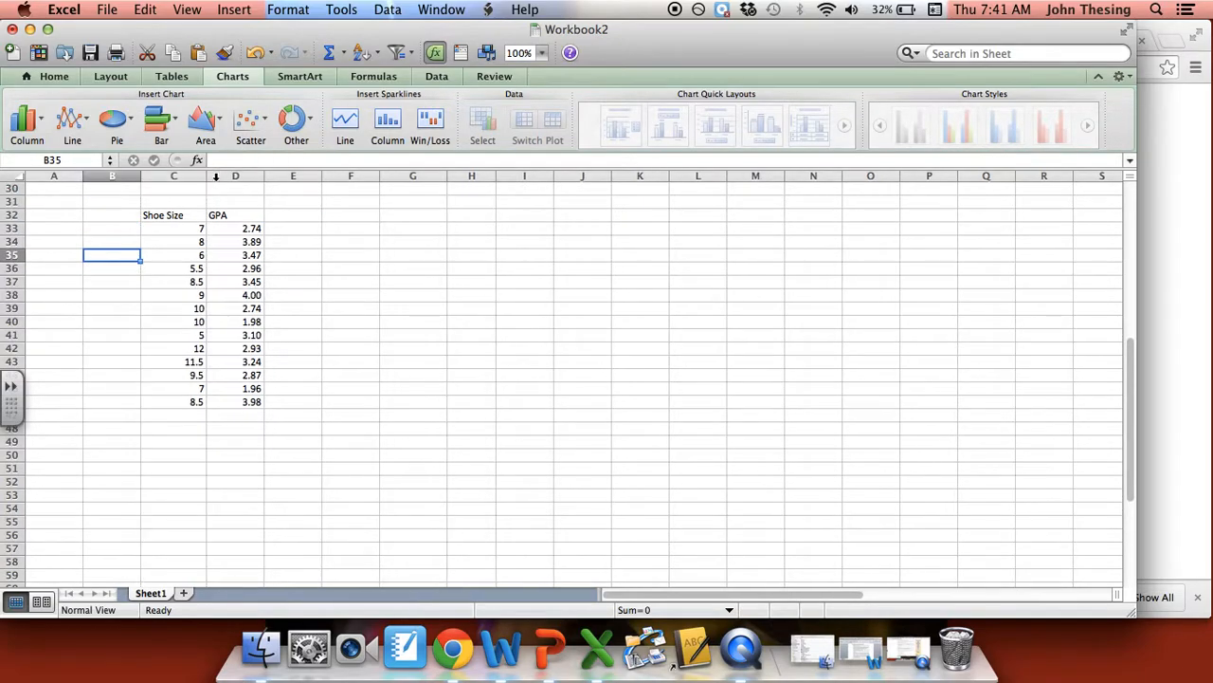
double_click(264, 178)
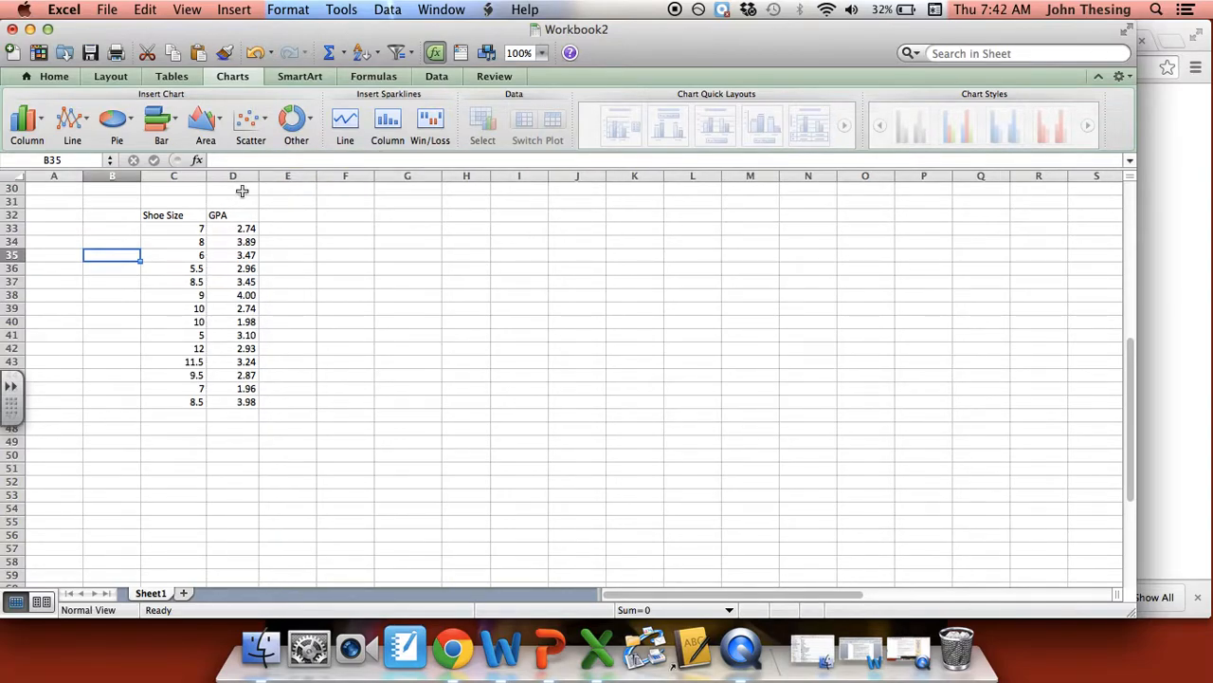
click(220, 216)
click(282, 225)
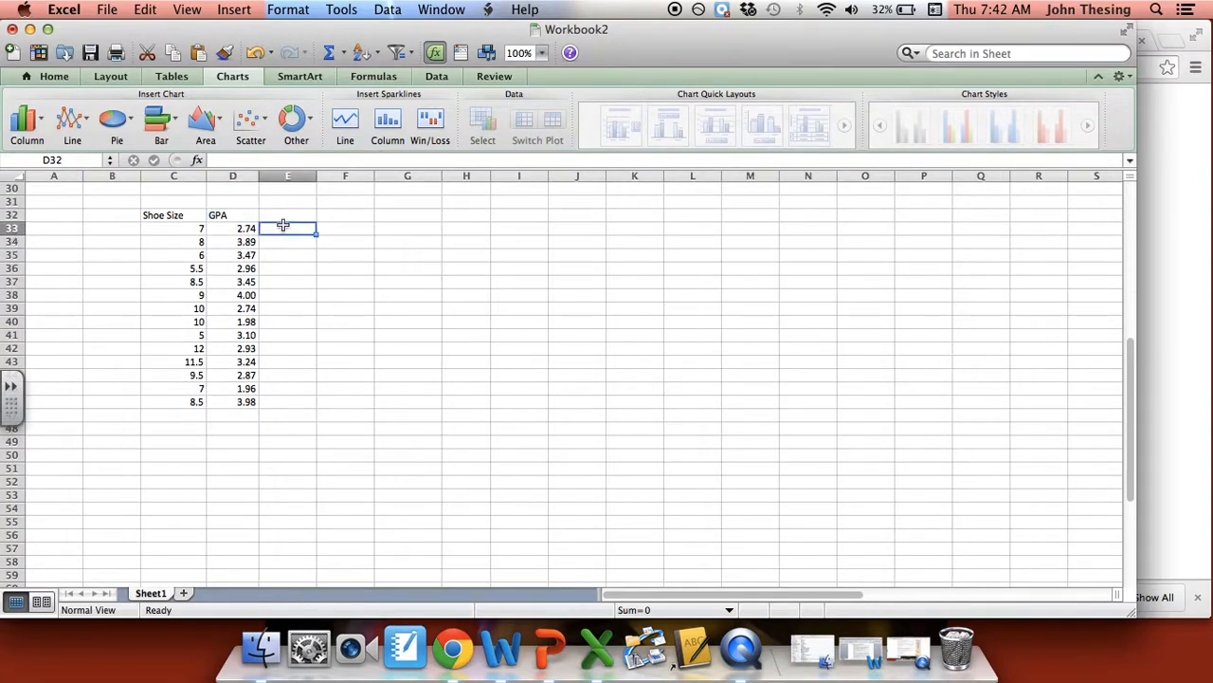
key(Up)
key(Up)
key(Left)
key(Left)
key(Down)
key(Up)
key(Left)
key(Down)
key(Down)
key(Down)
key(Down)
key(Down)
key(Down)
key(Down)
key(Down)
key(Down)
key(Down)
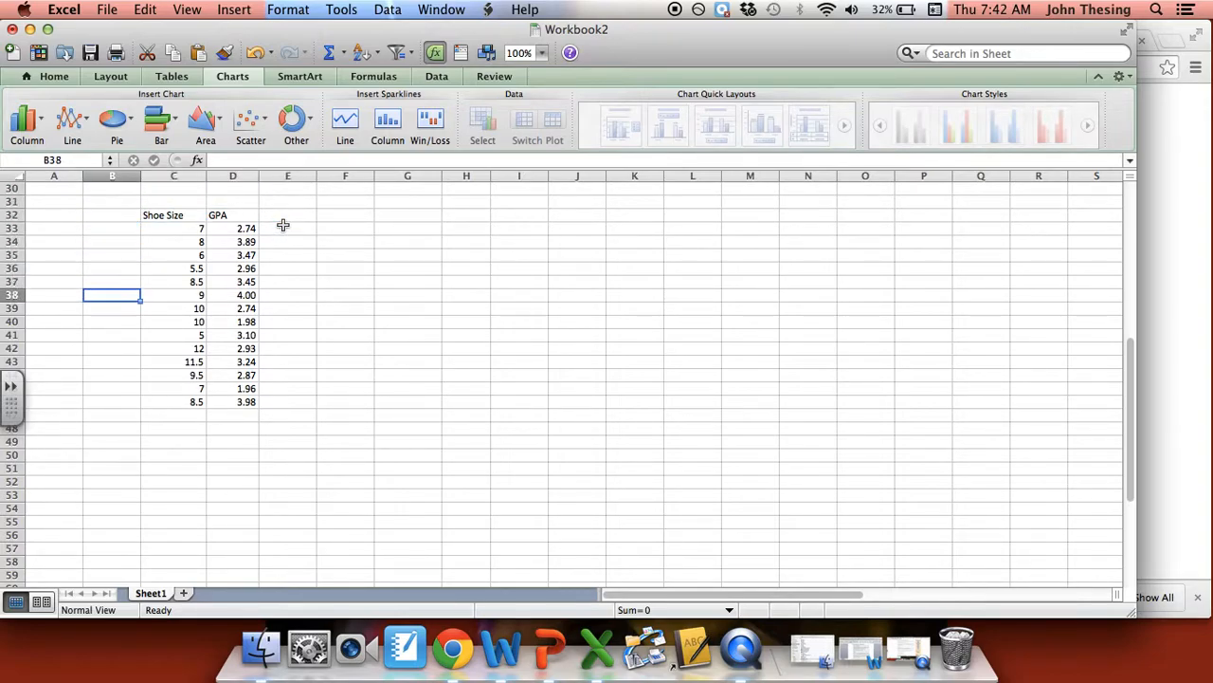
key(Down)
key(Down)
key(Down)
key(Down)
key(Down)
key(Down)
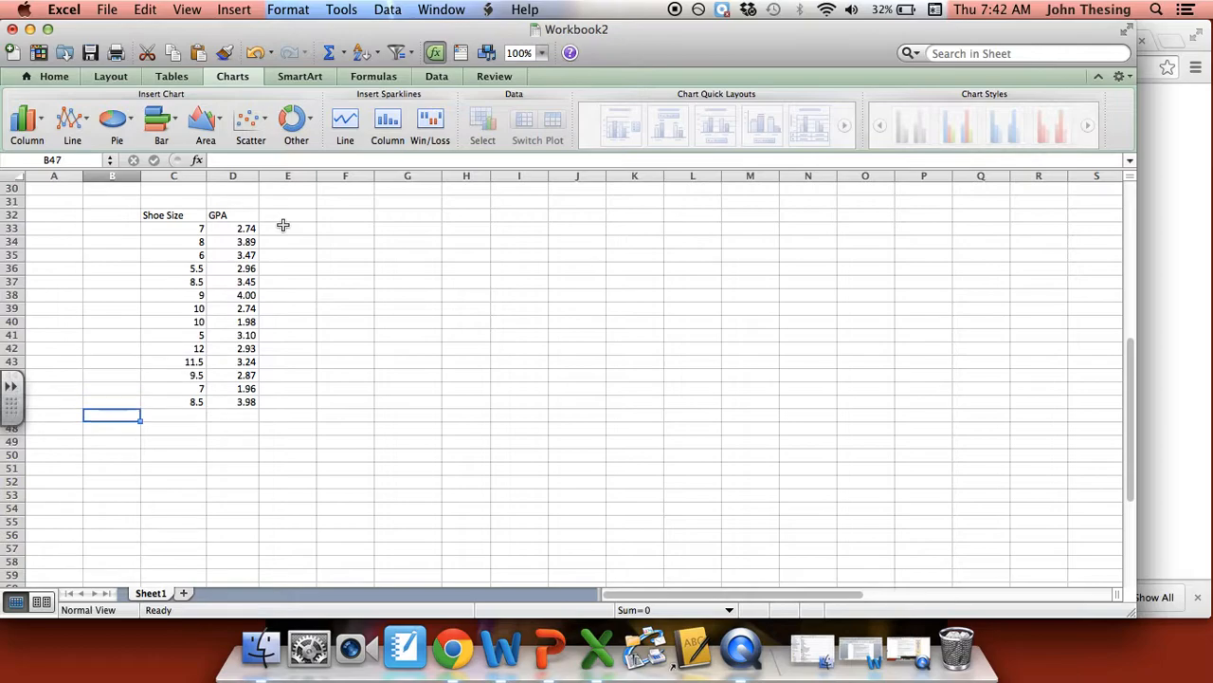
key(Right)
key(Right)
key(Right)
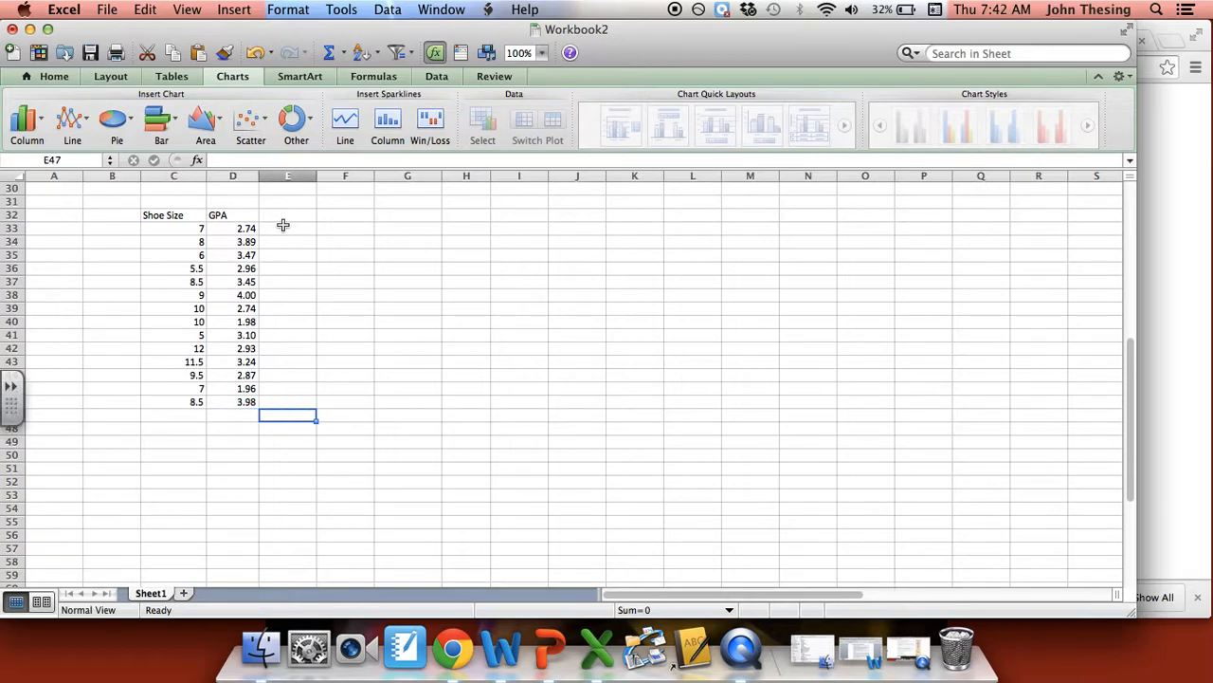
click(183, 230)
click(221, 238)
key(Up)
key(Left)
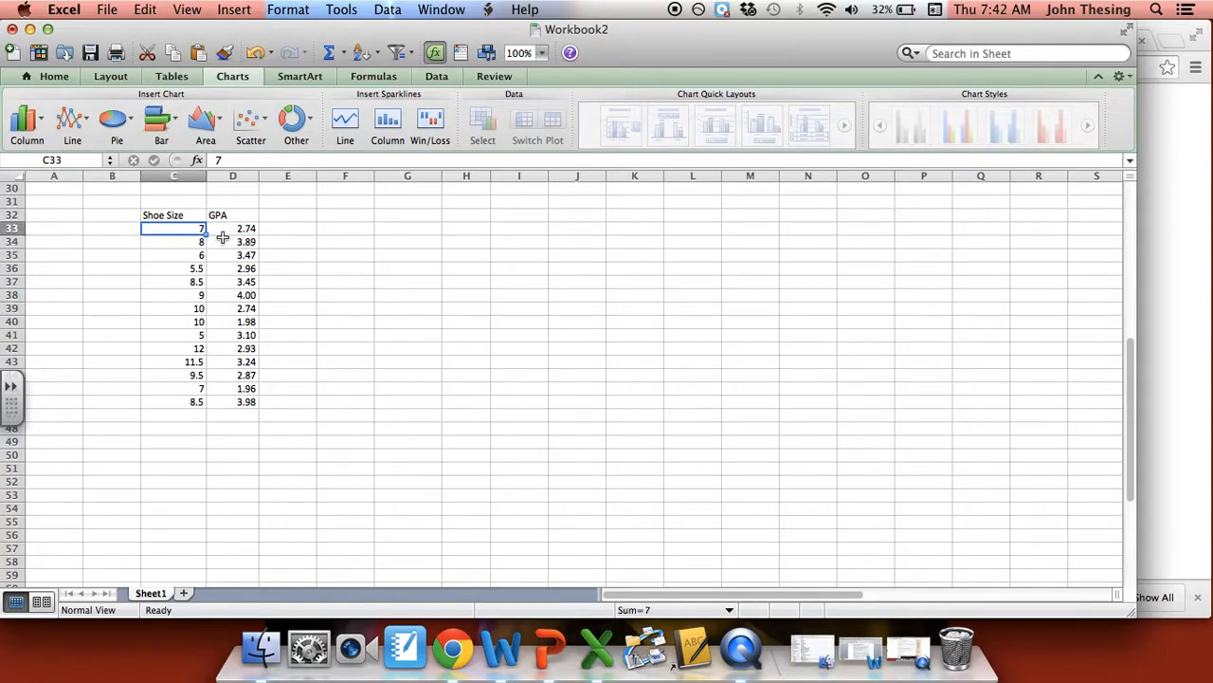
click(299, 210)
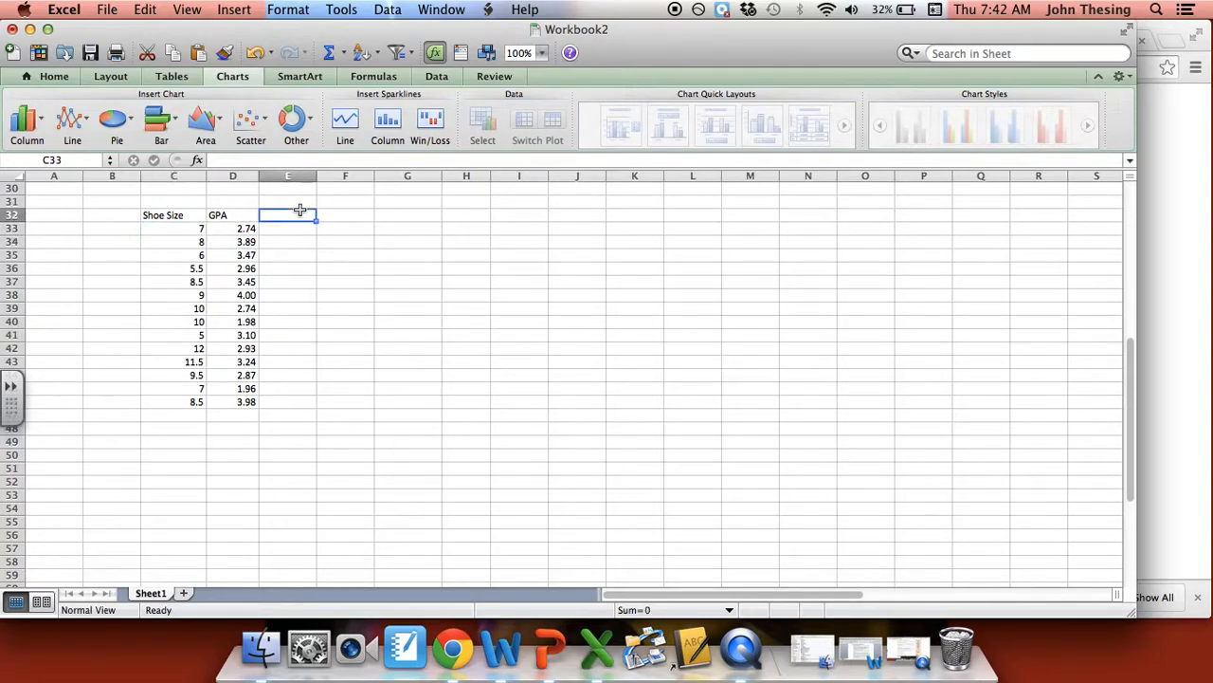
key(Up)
key(Left)
key(Left)
key(Left)
key(Down)
key(Down)
key(Right)
key(Down)
key(Down)
key(Down)
key(Up)
key(Up)
key(Up)
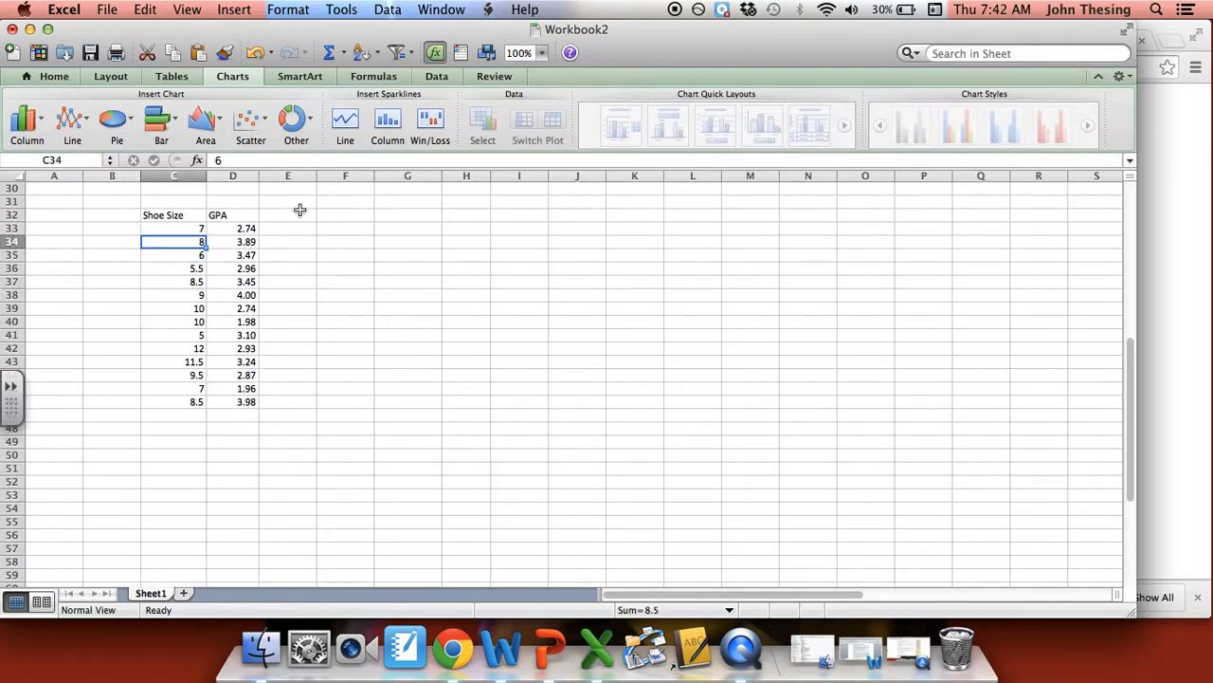
key(Down)
key(Down)
key(Down)
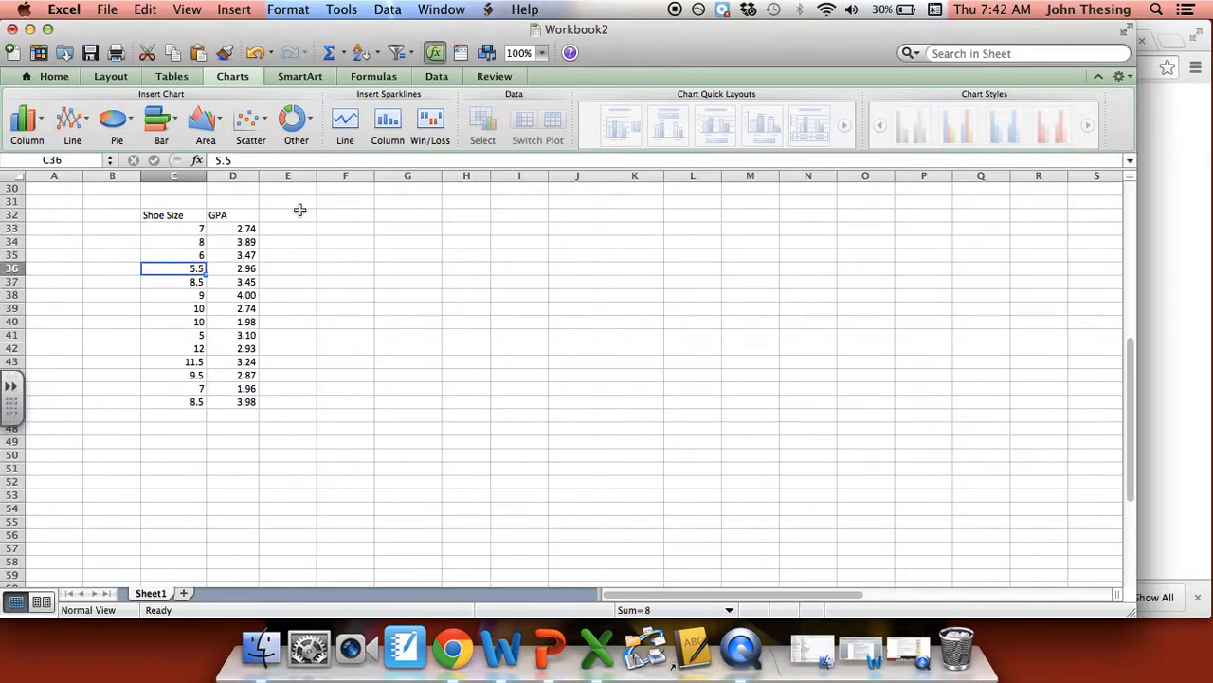
key(Right)
key(Down)
key(Down)
key(Up)
key(Up)
key(Up)
key(Up)
key(Up)
key(Left)
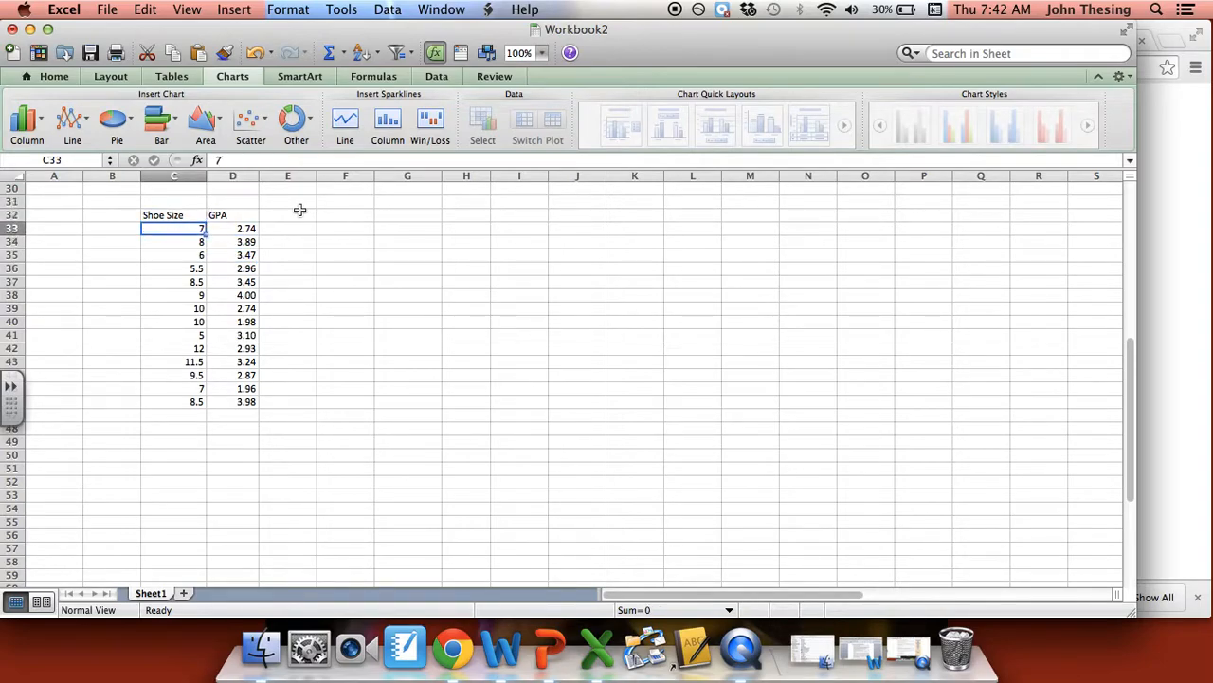
key(Left)
key(Right)
key(Right)
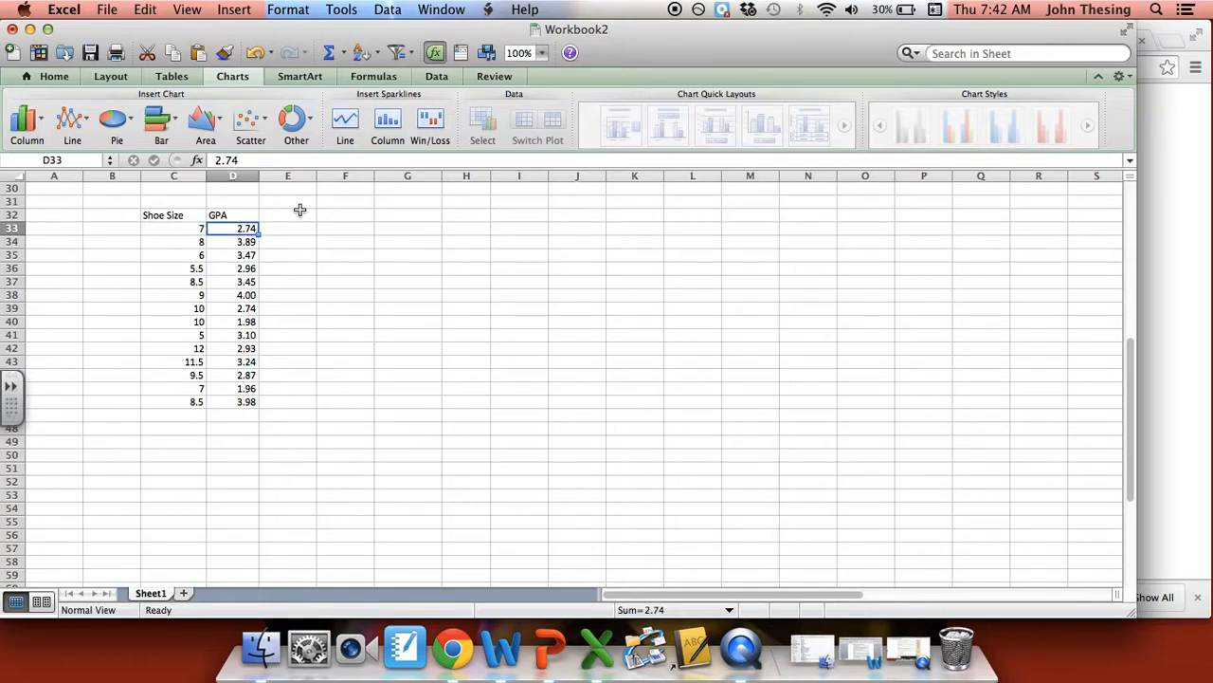
- Select the Shoe Size column and the GPA column separately, each including its header
click(176, 216)
drag(177, 218, 186, 400)
click(180, 215)
drag(180, 214, 176, 402)
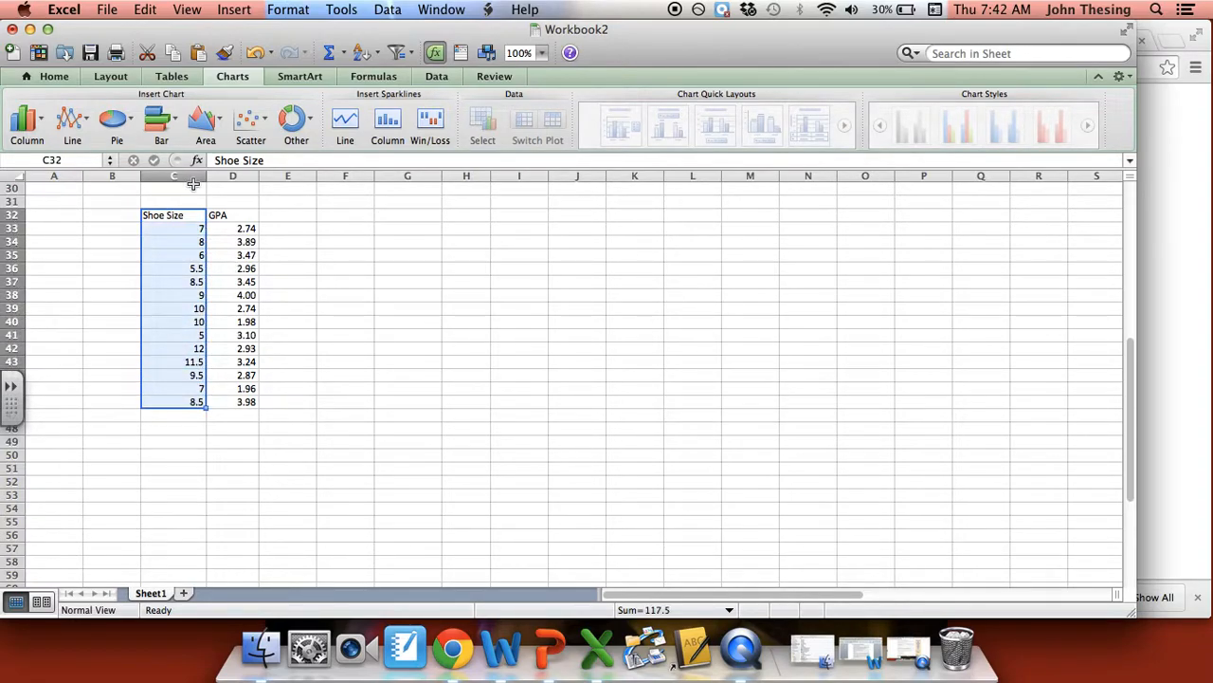
drag(228, 216, 237, 402)
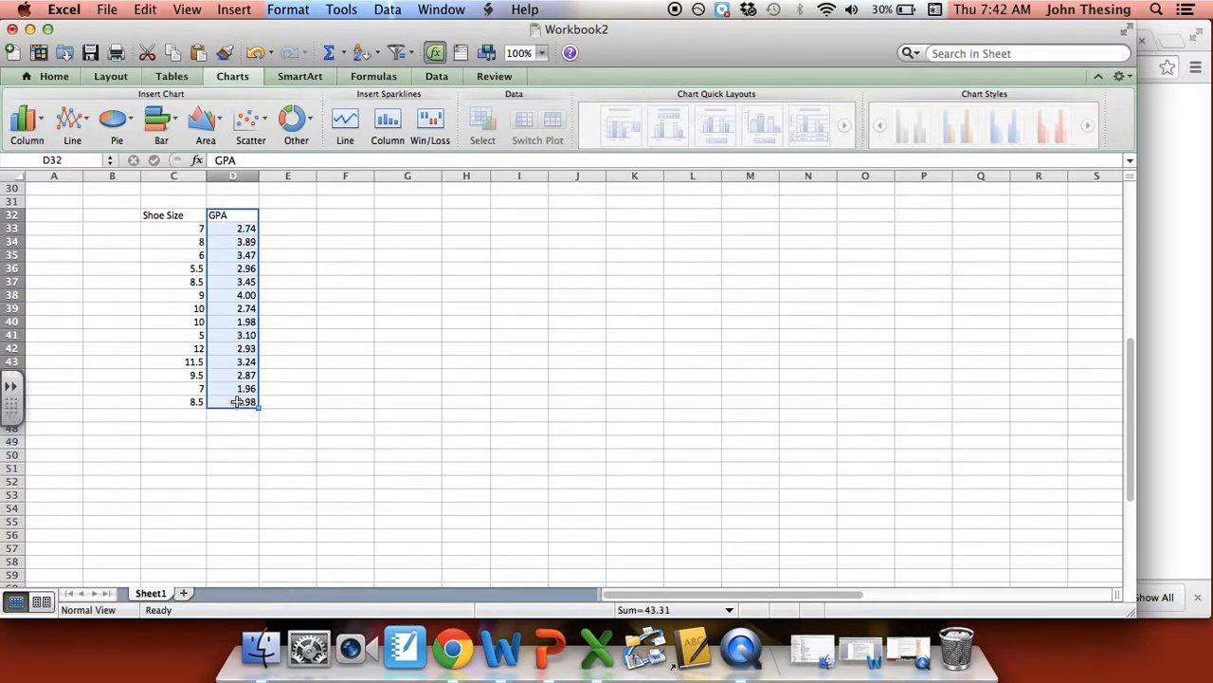
click(182, 218)
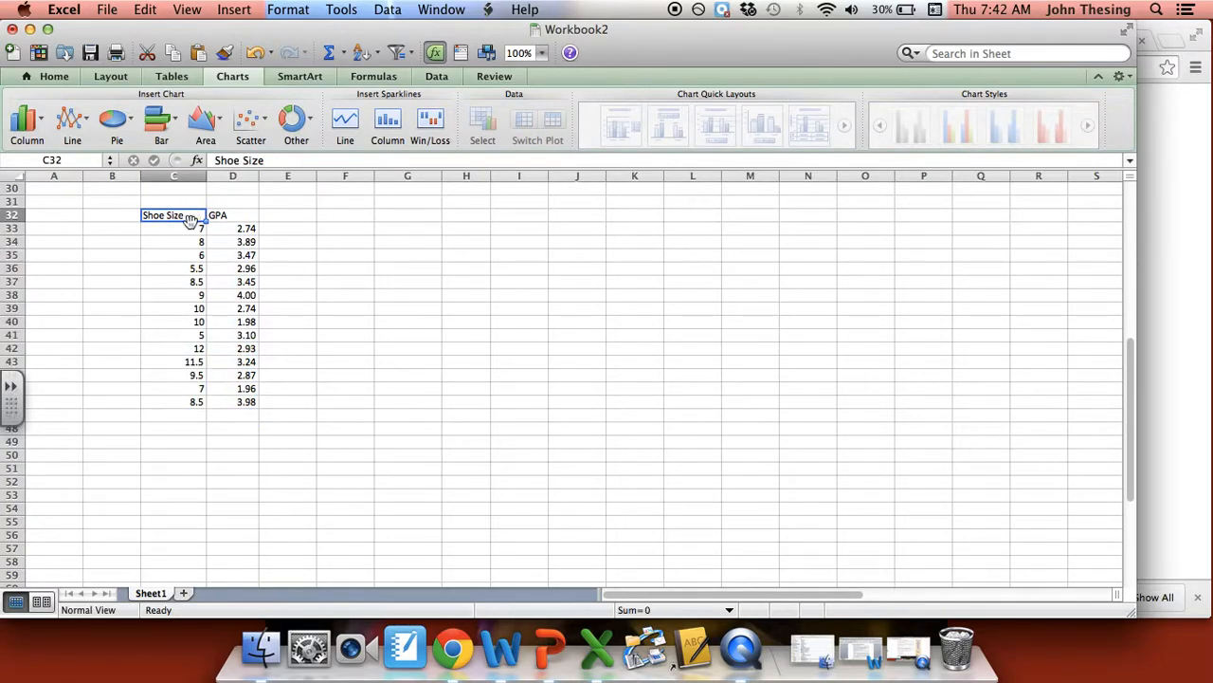
- Insert a Marked Scatter chart from the Shoe Size and GPA data including headers, and move it slightly higher on the sheet
drag(191, 215, 233, 402)
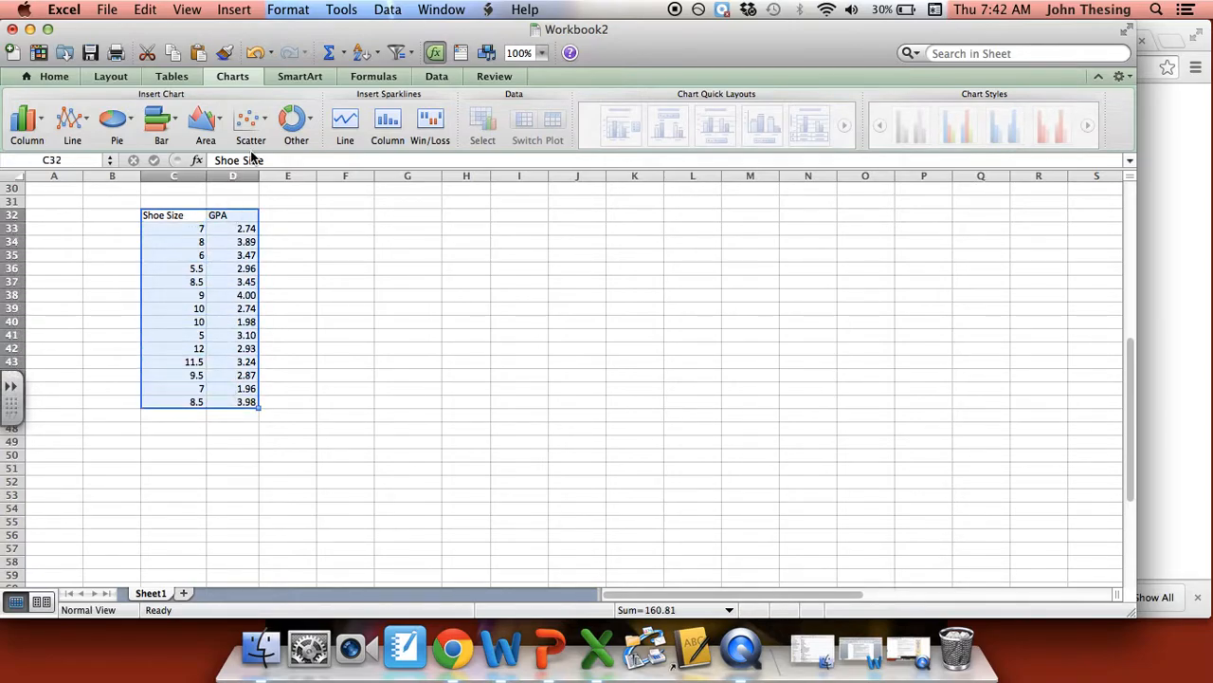
drag(174, 216, 239, 403)
click(235, 78)
click(235, 77)
click(251, 118)
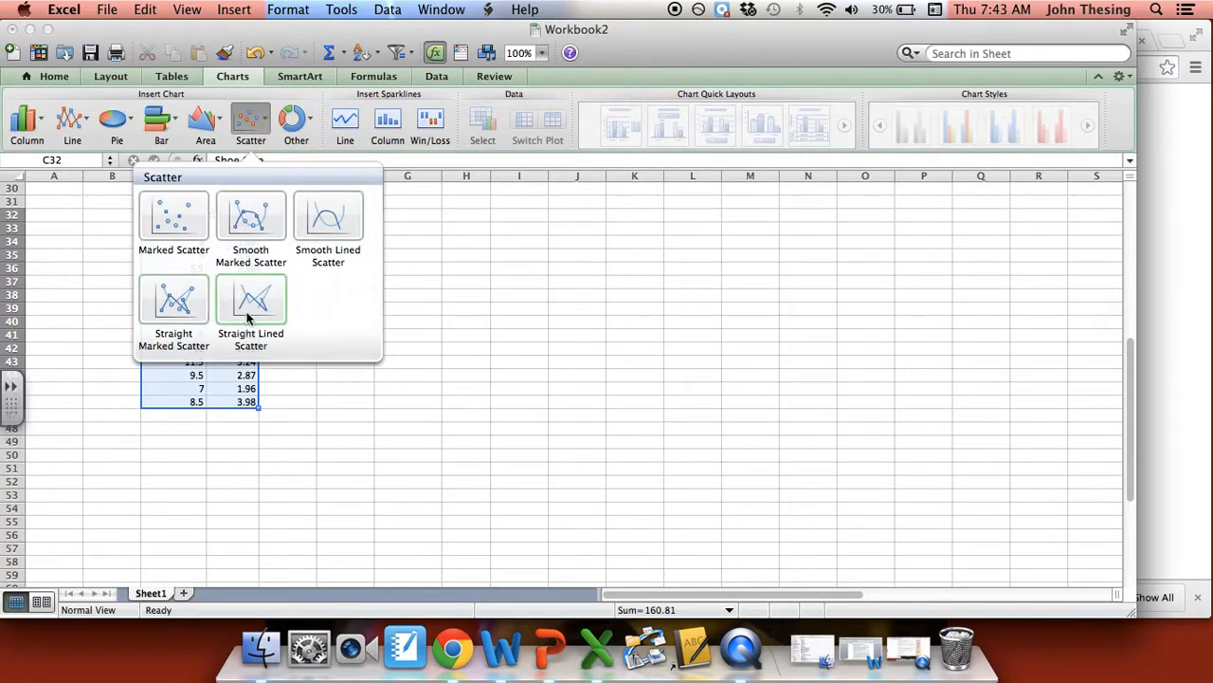
click(192, 213)
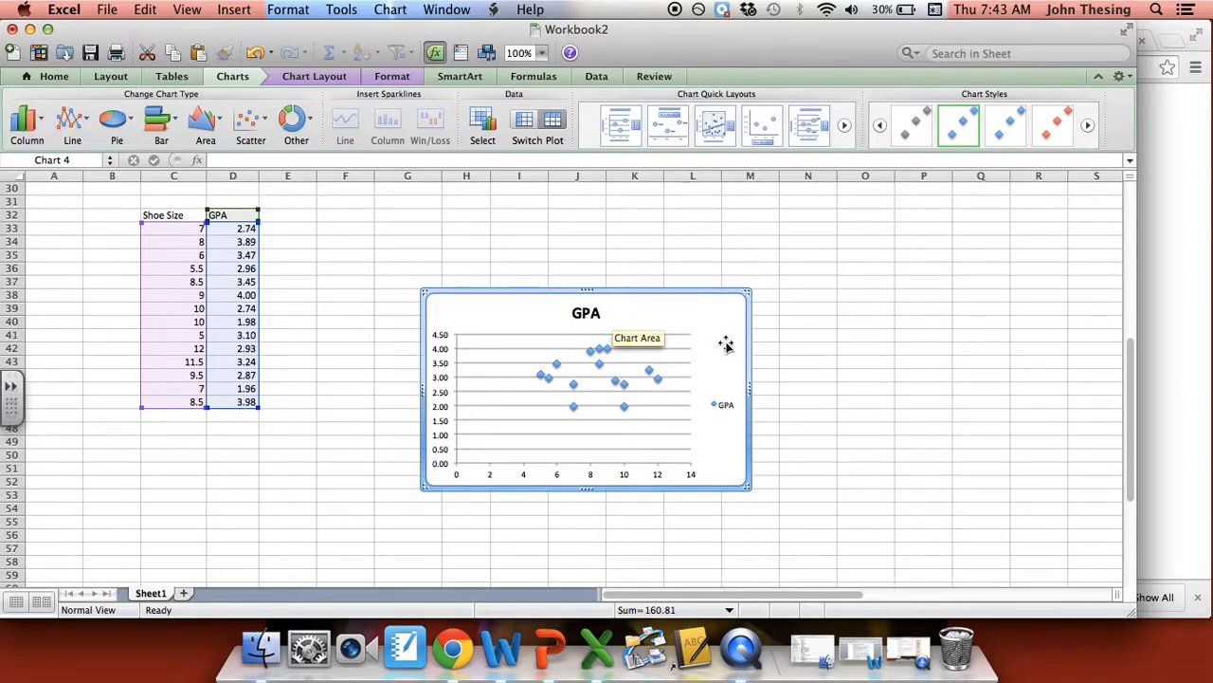
drag(726, 340, 726, 307)
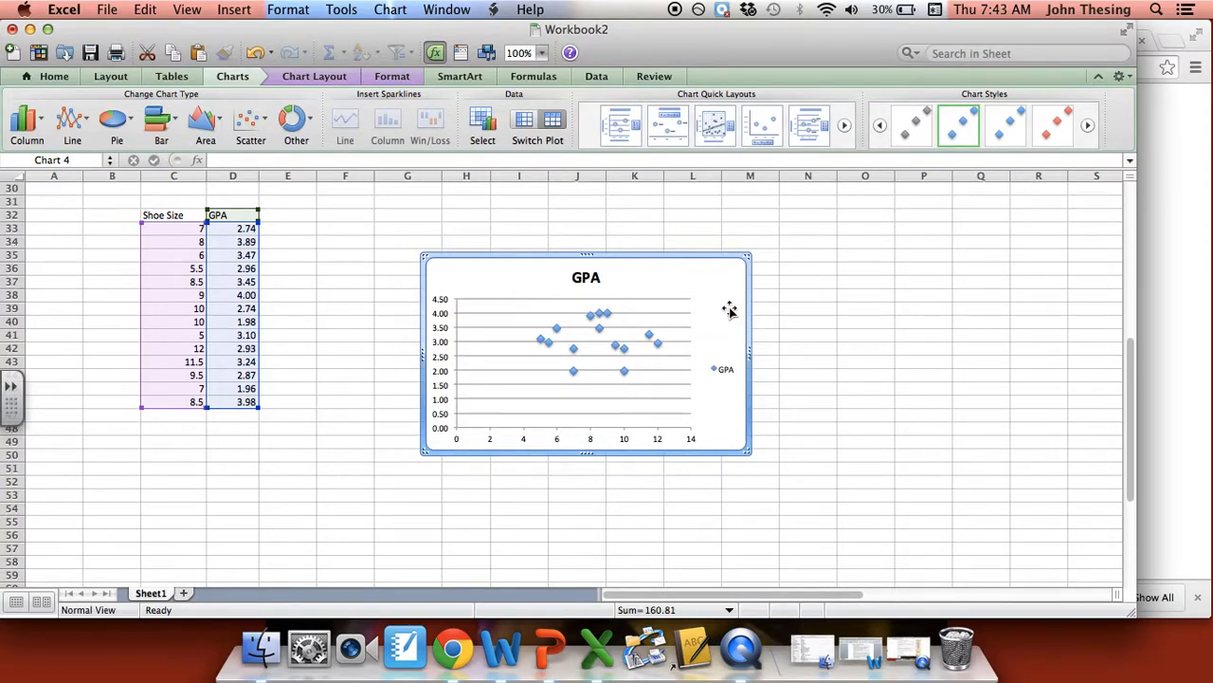
click(659, 440)
right_click(656, 440)
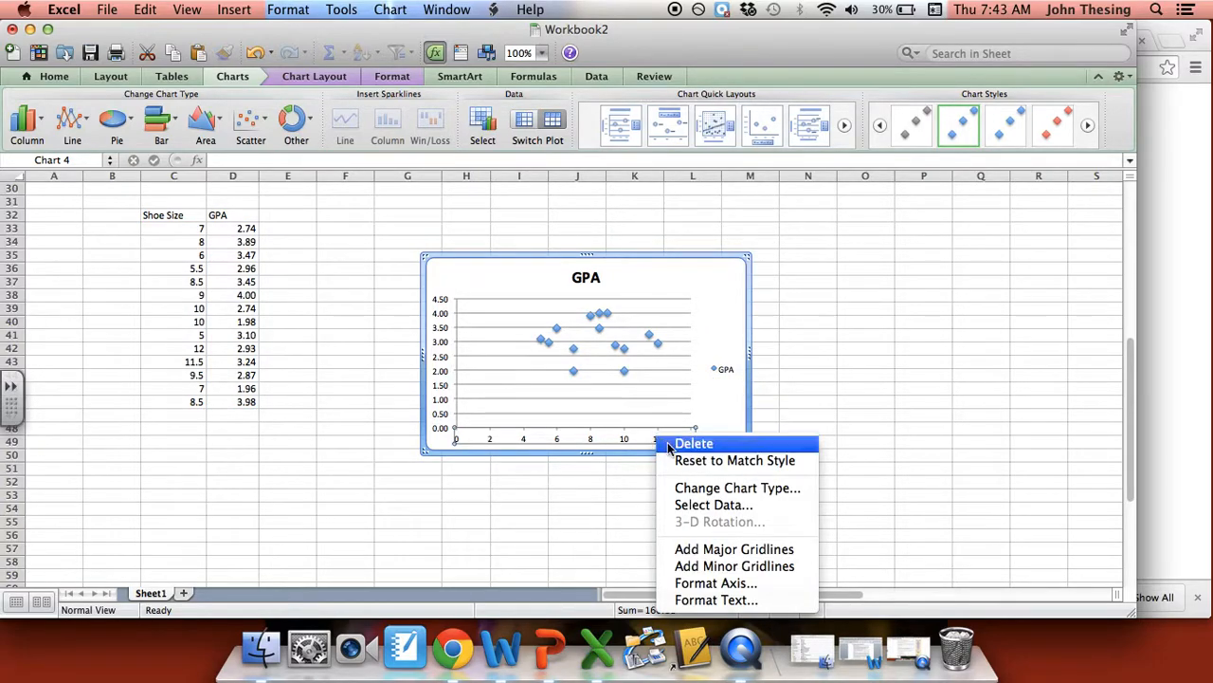
click(736, 586)
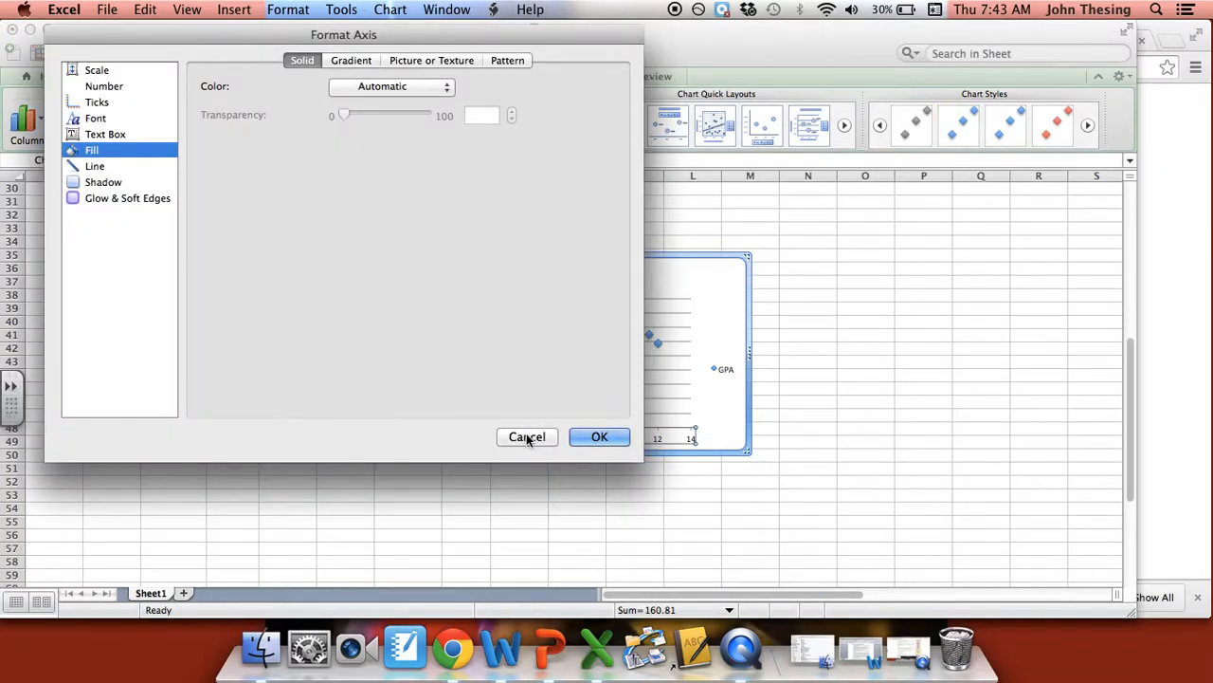
click(527, 437)
click(462, 286)
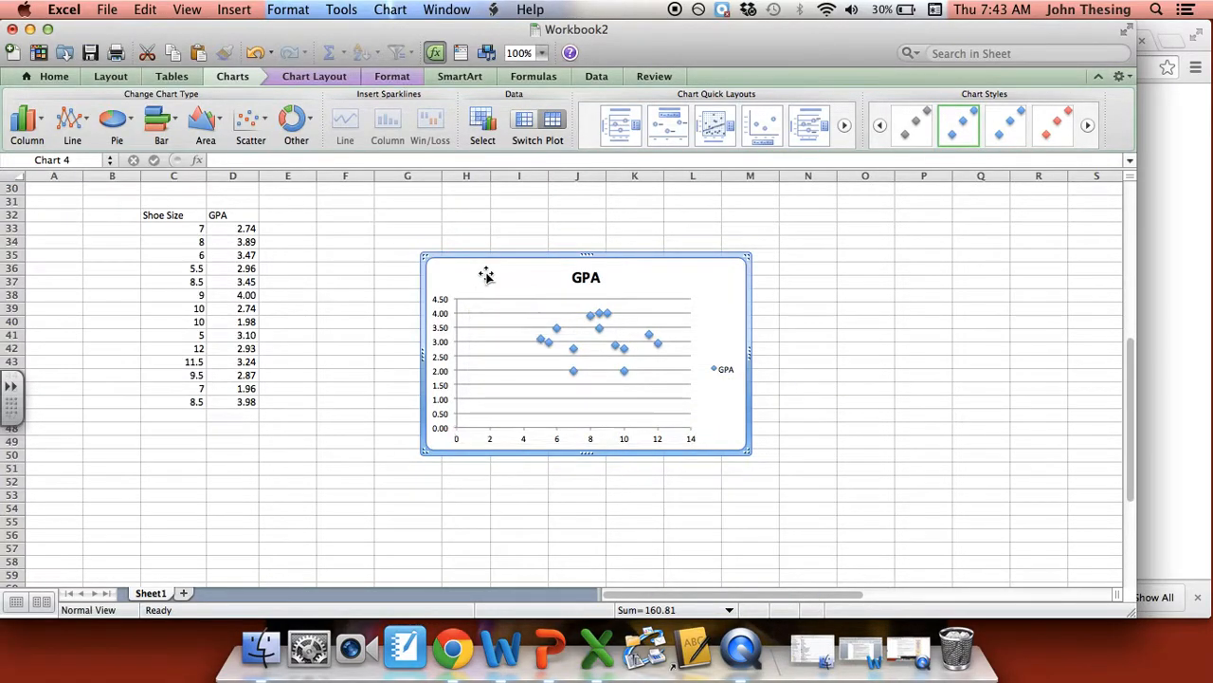
- Place the title above the scatter chart and change its text to "Does Shoe Size Affect GPA?"
click(389, 76)
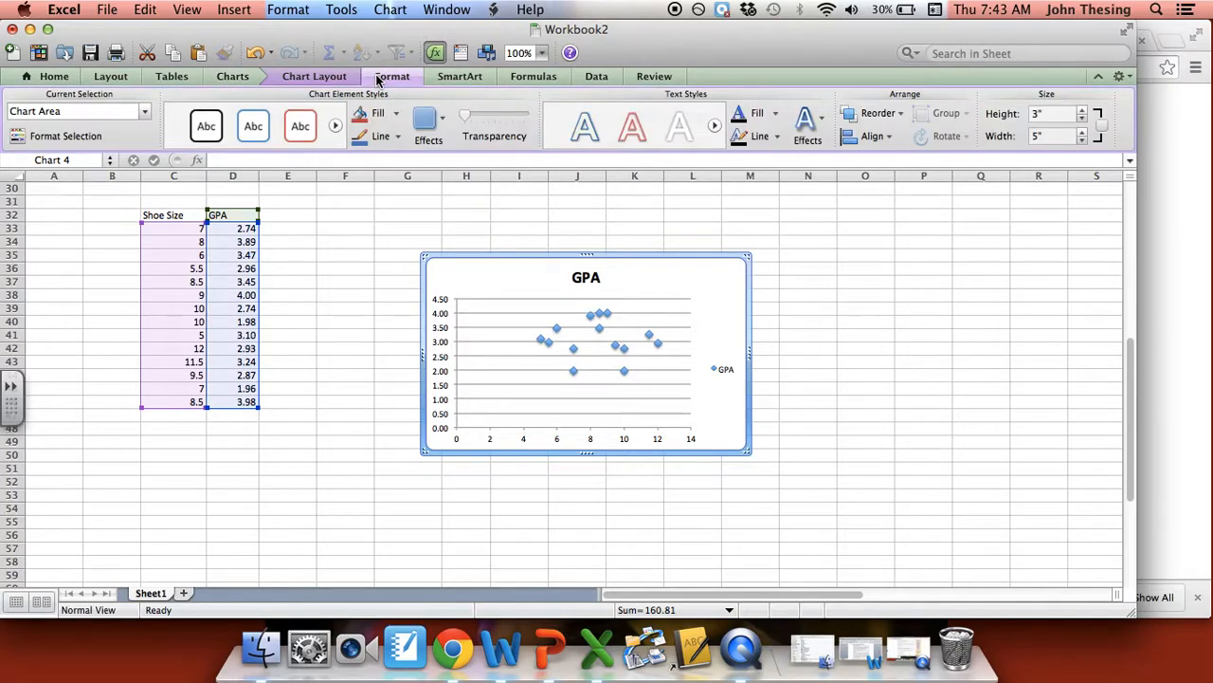
click(318, 75)
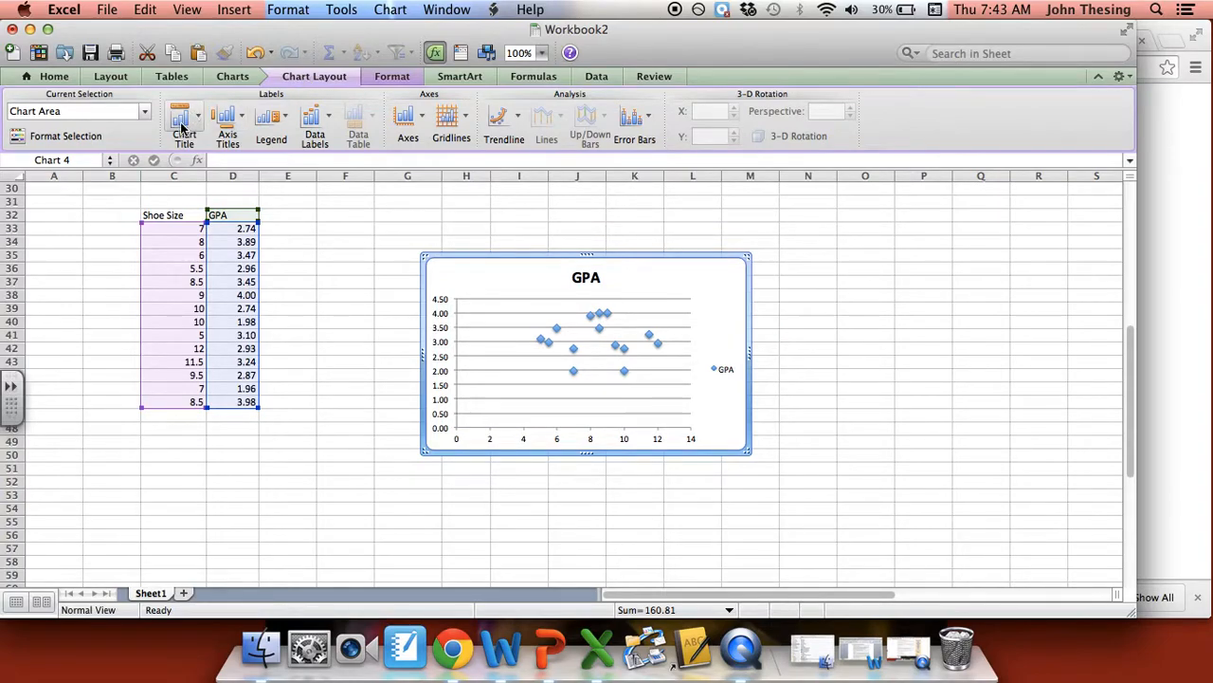
click(183, 128)
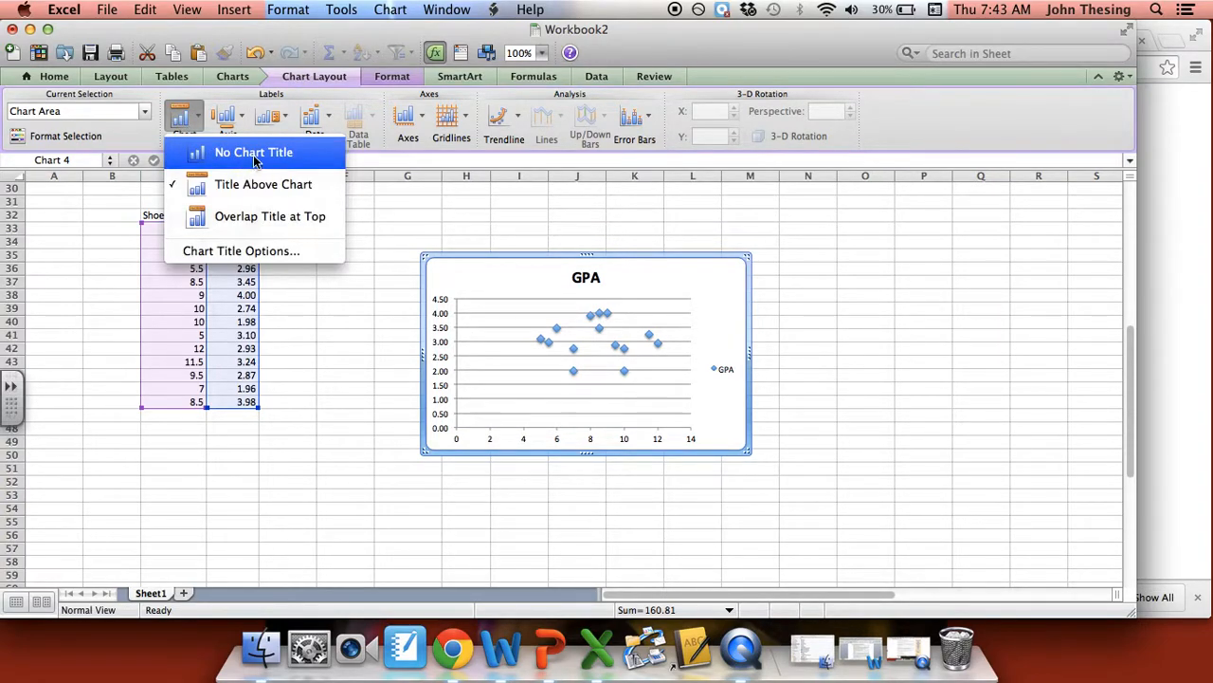
click(251, 184)
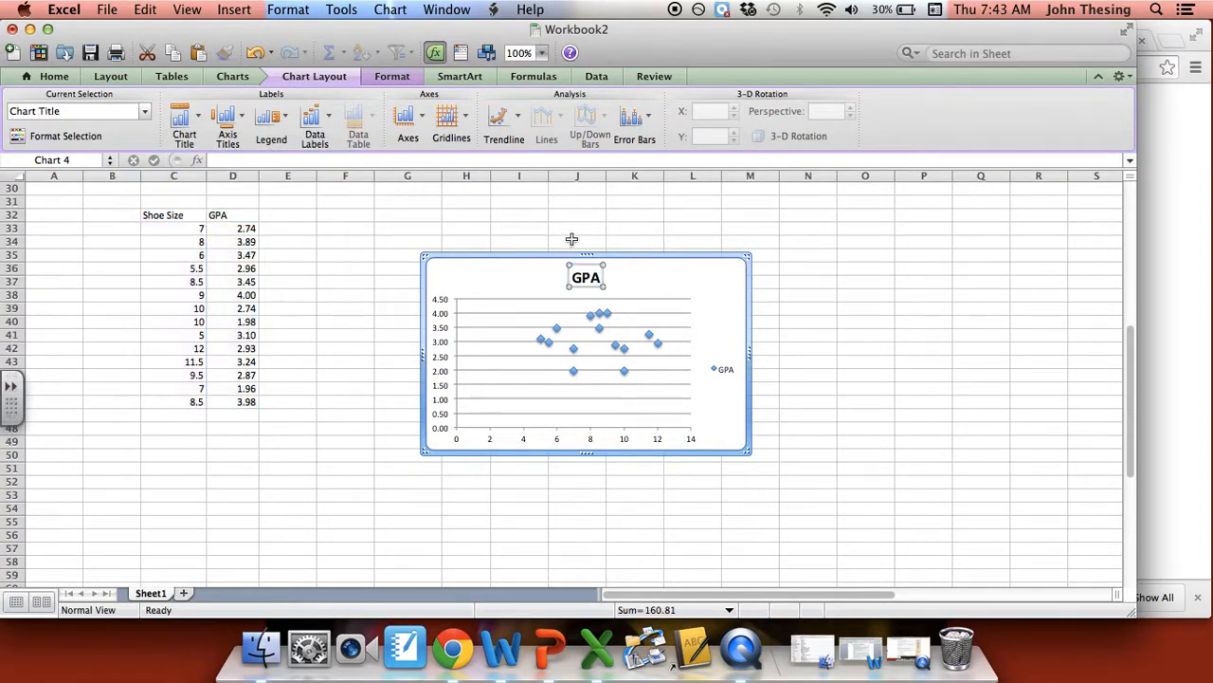
double_click(586, 278)
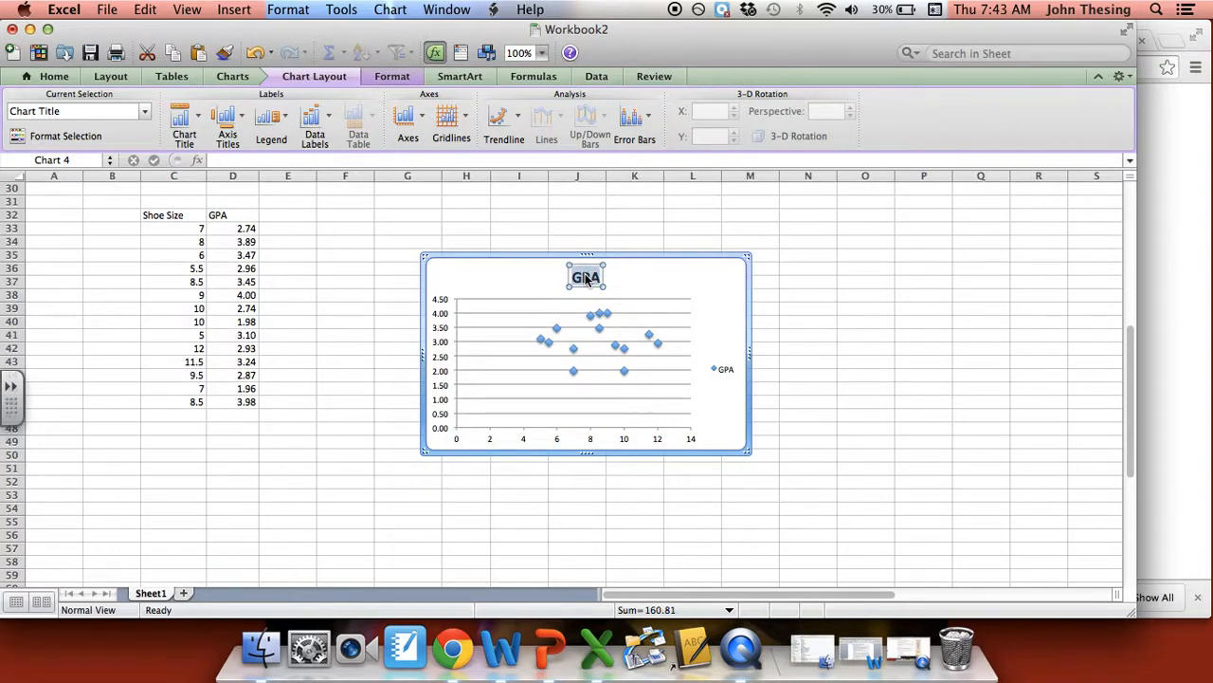
text(G)
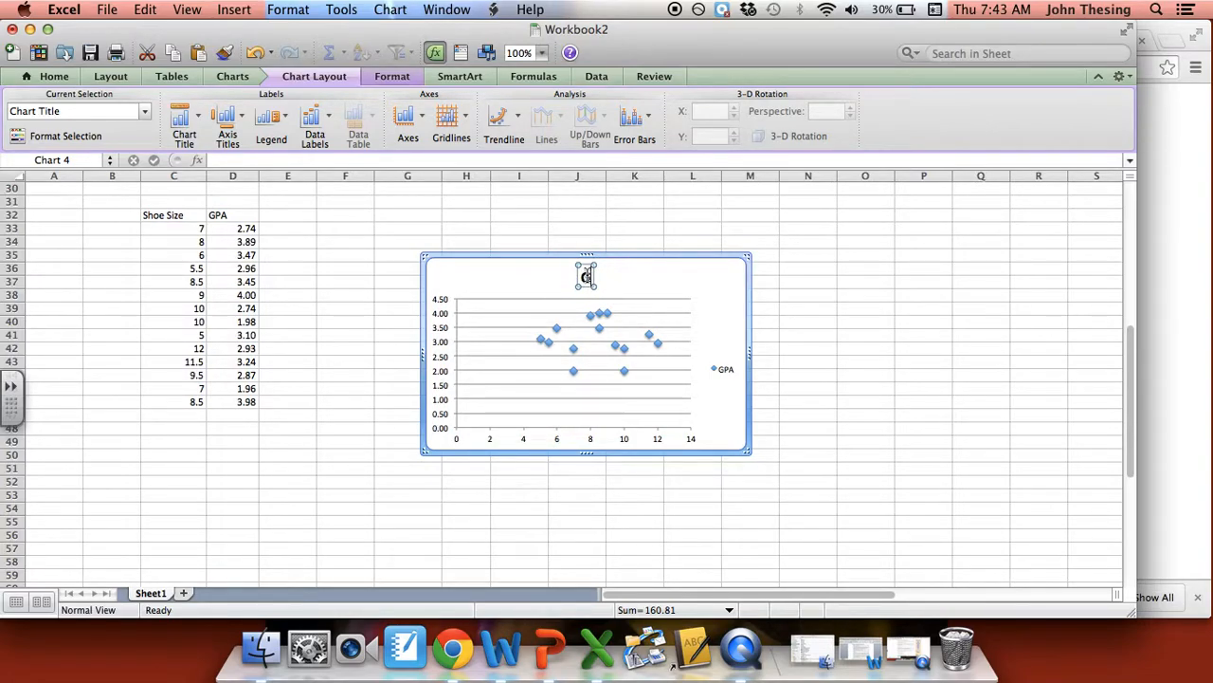
text(oes Shoe Size Affect GPA?)
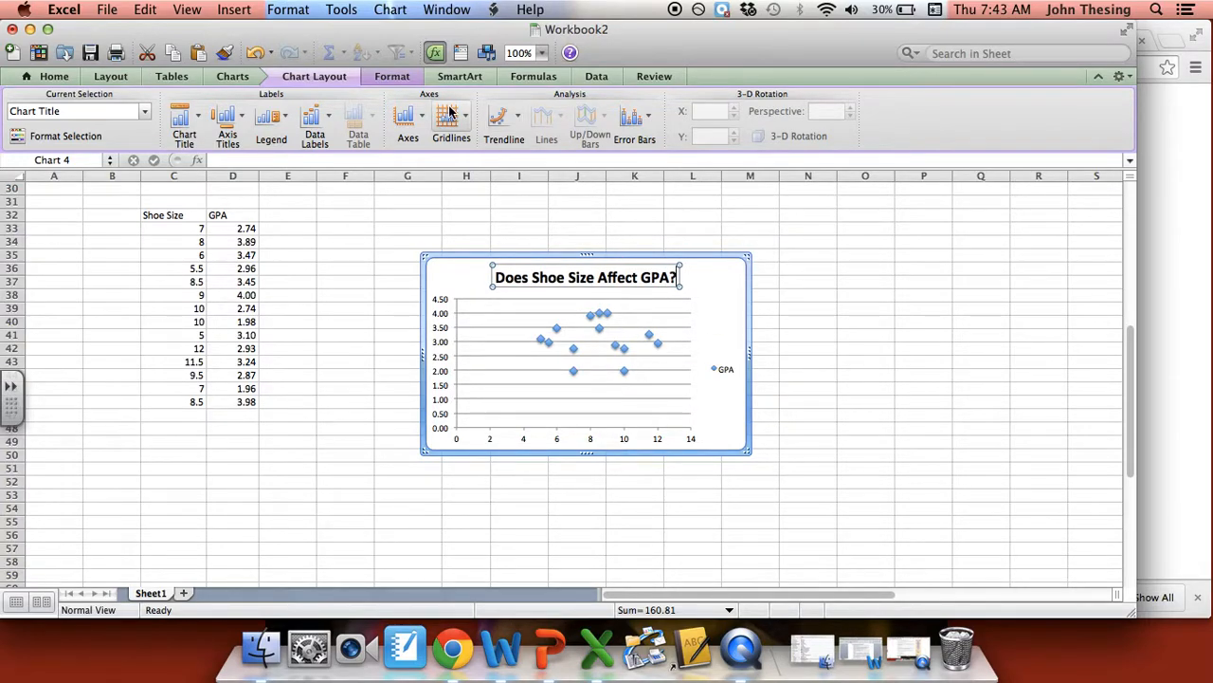
- Open the axis formatting options for the scatter chart's horizontal axis
click(407, 117)
mouse_move(474, 142)
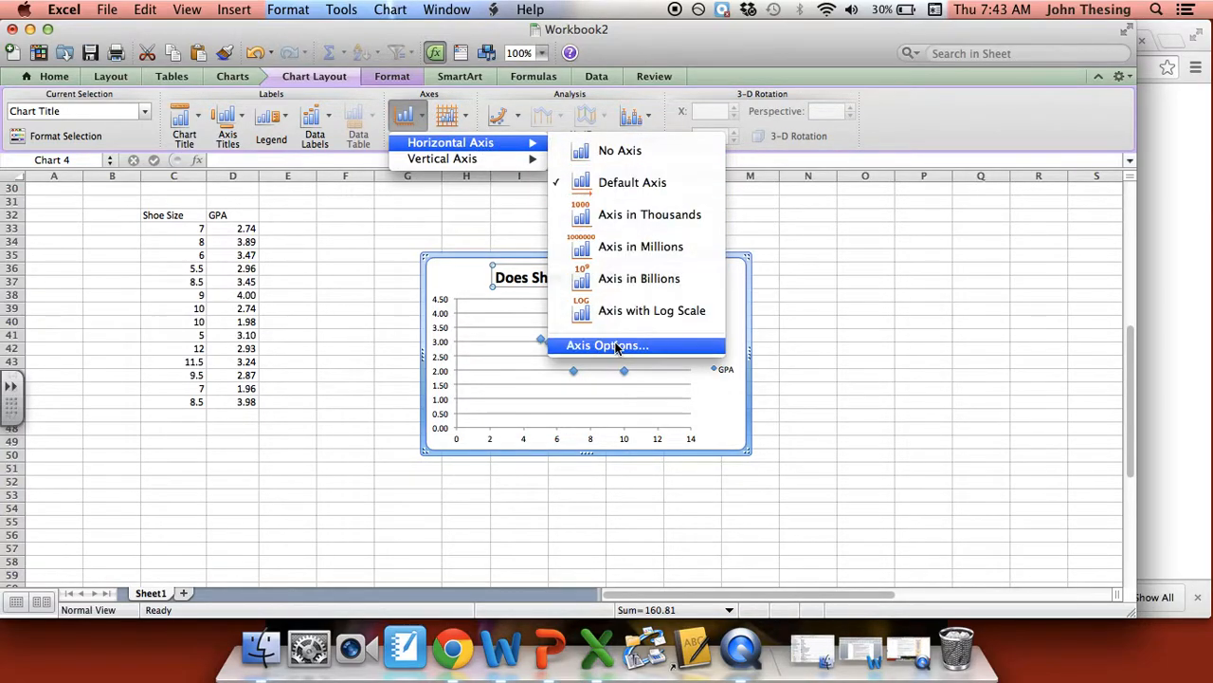
click(615, 346)
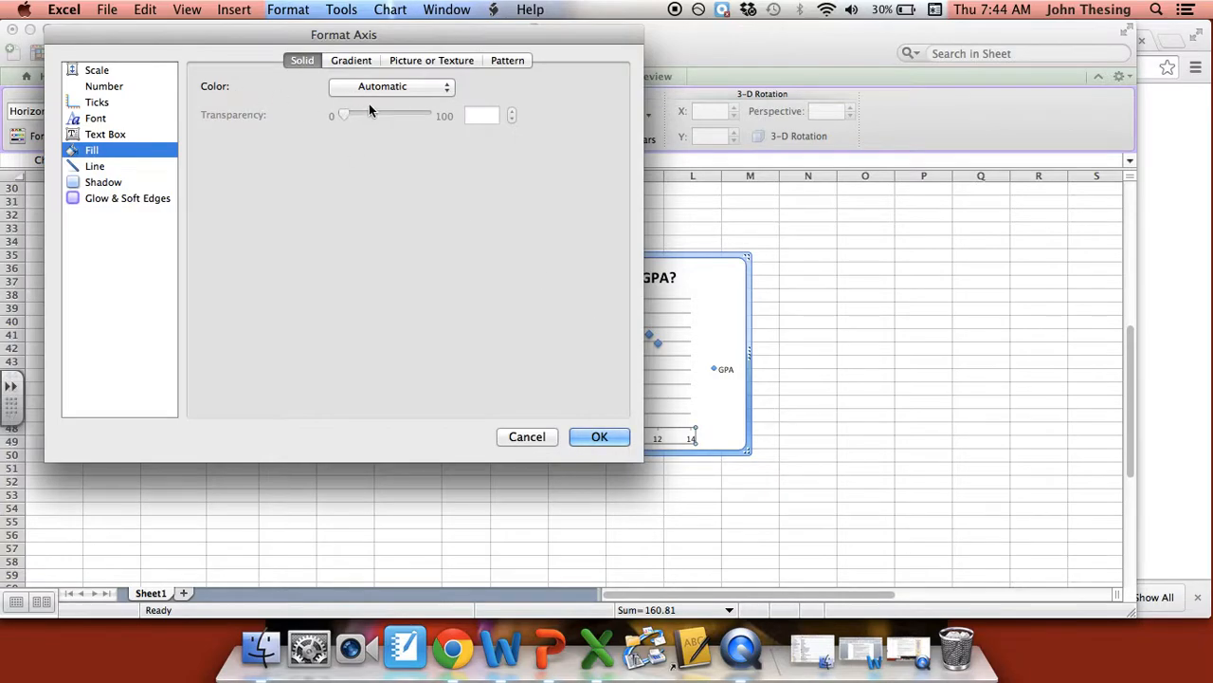
click(356, 62)
click(427, 61)
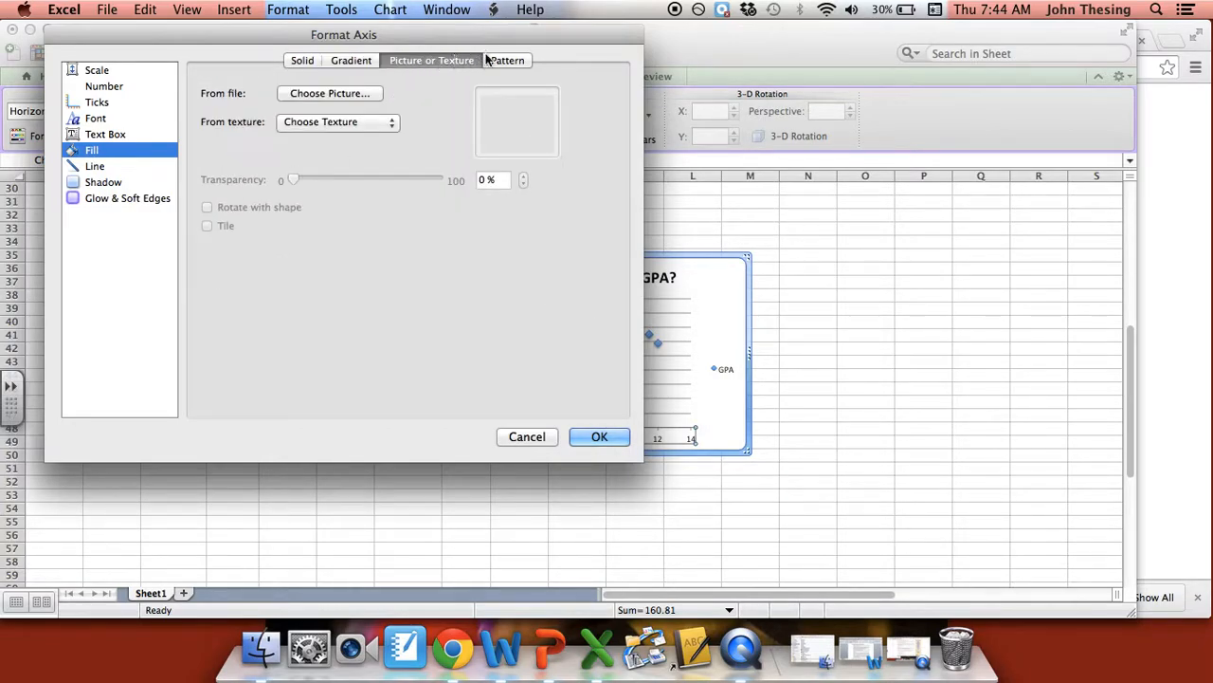
click(502, 60)
click(304, 59)
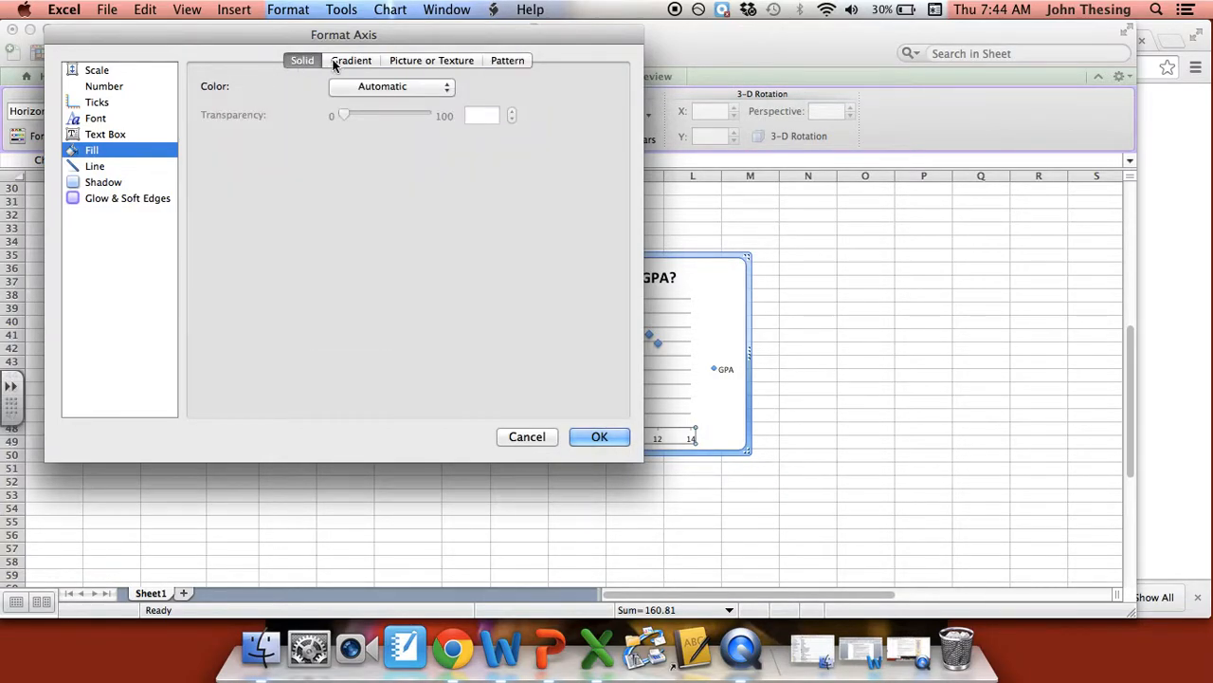
click(337, 62)
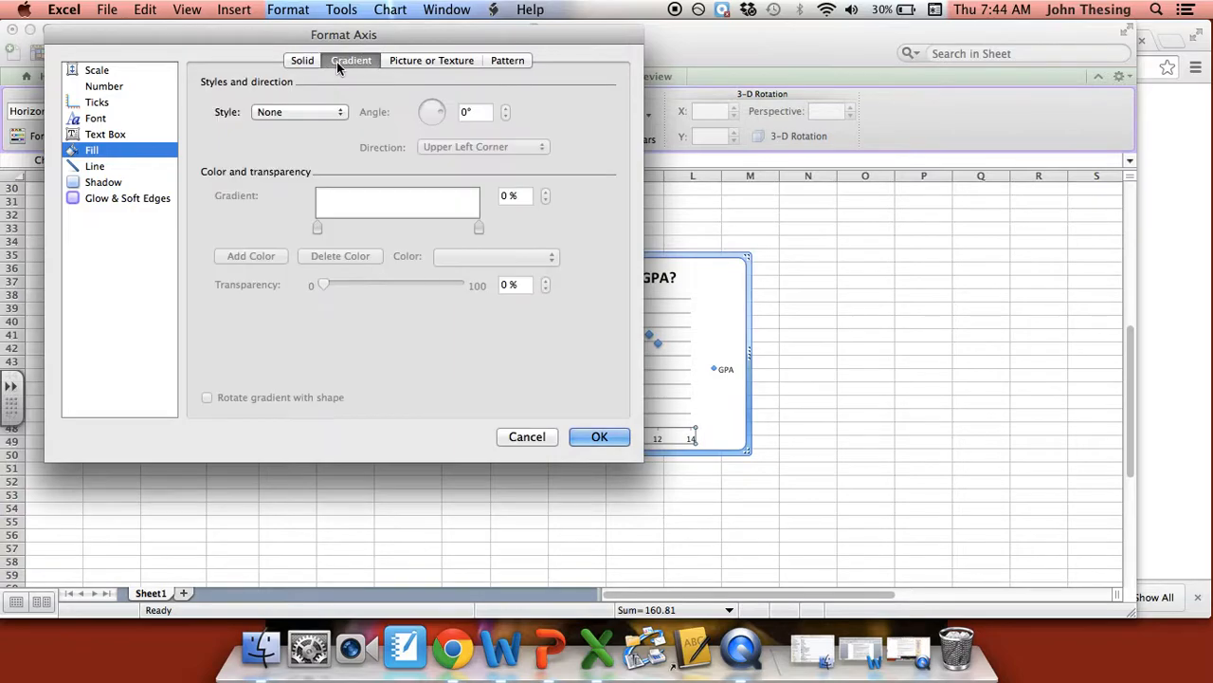
- Set the horizontal axis scale to a minimum of 4 and a maximum of 13, keeping the chart in view beside the dialog
click(96, 86)
click(96, 70)
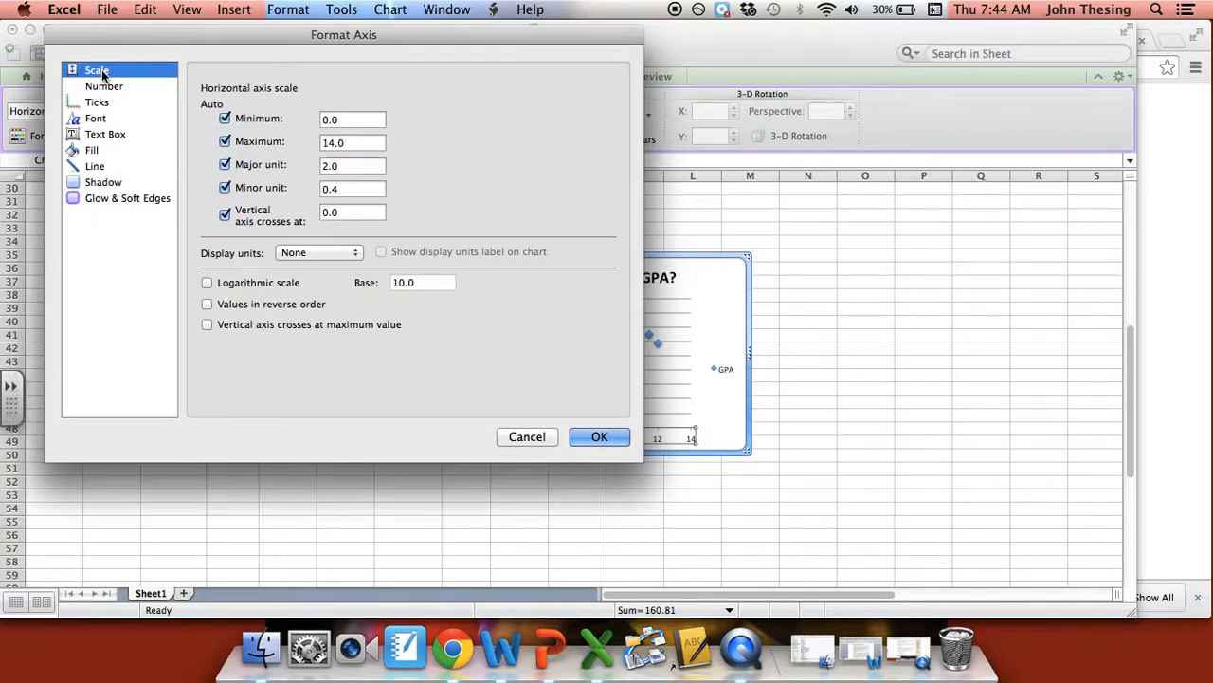
click(343, 122)
drag(418, 40, 1015, 72)
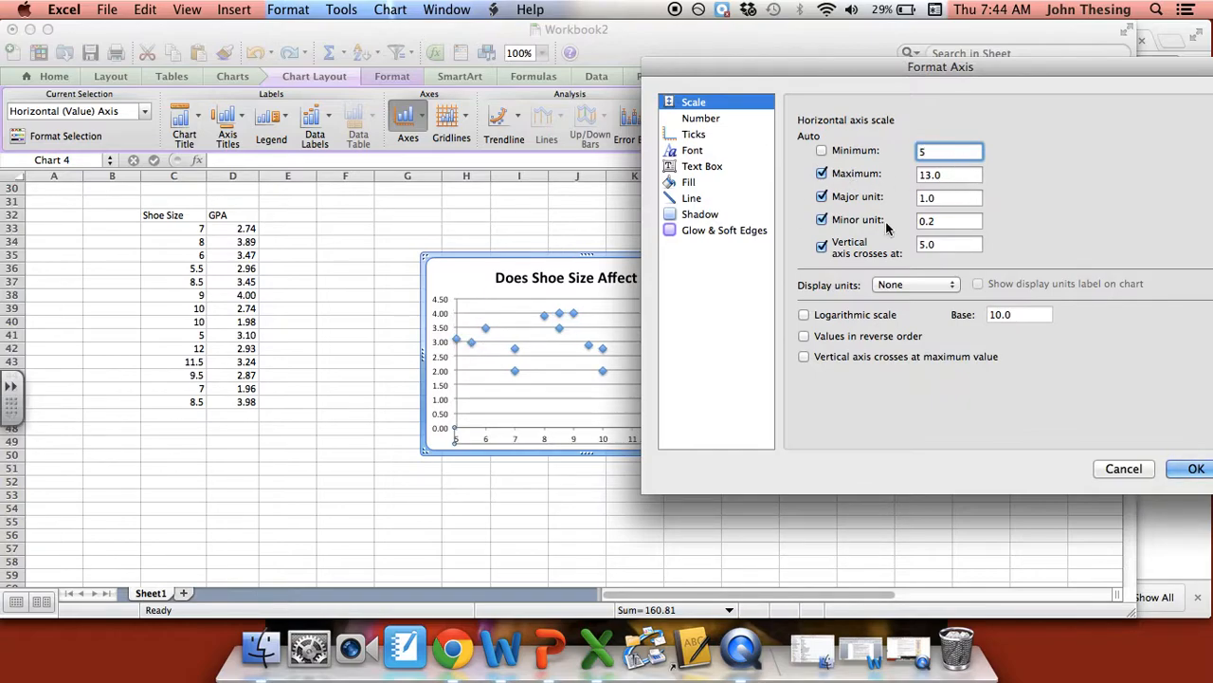
text(4)
click(959, 174)
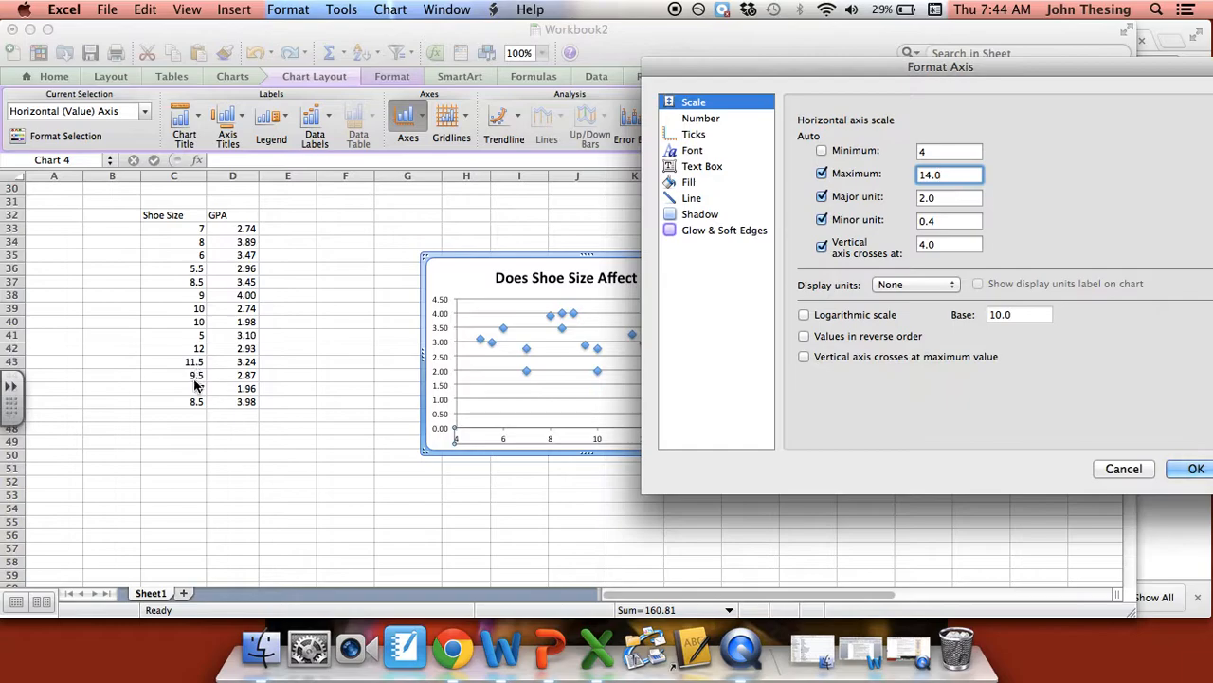
key(BackSpace)
key(BackSpace)
text(3)
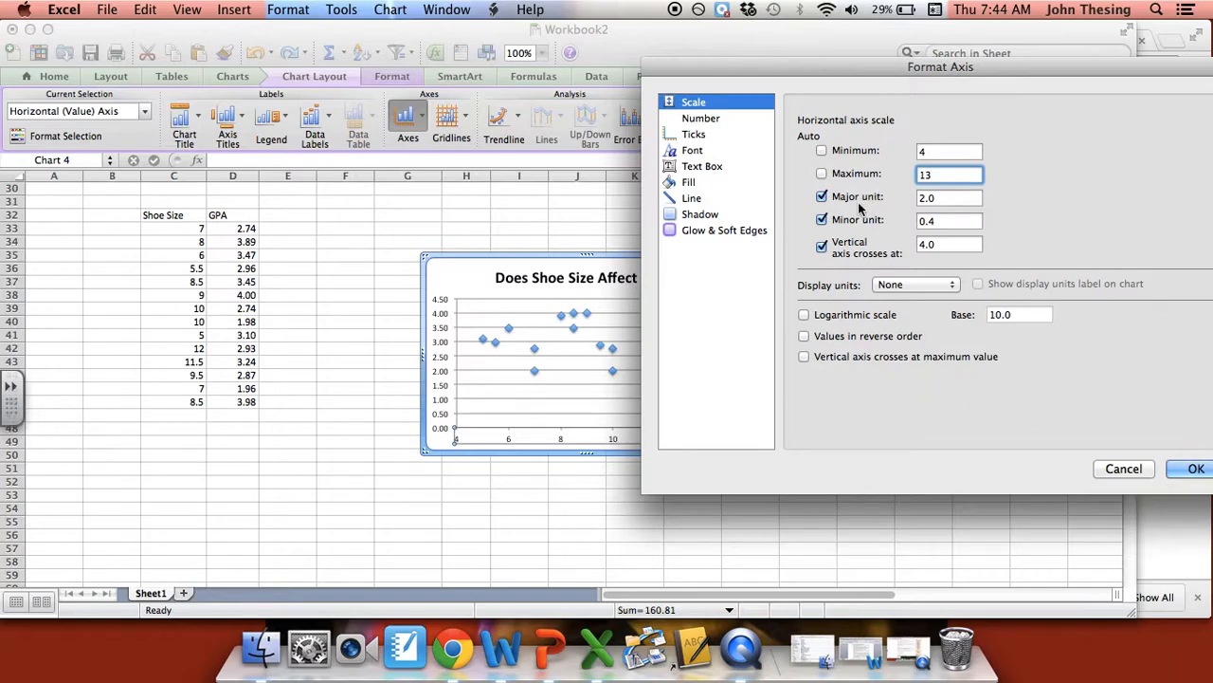
- Set the horizontal axis's major unit to 1 and apply the scale settings to the chart
click(936, 195)
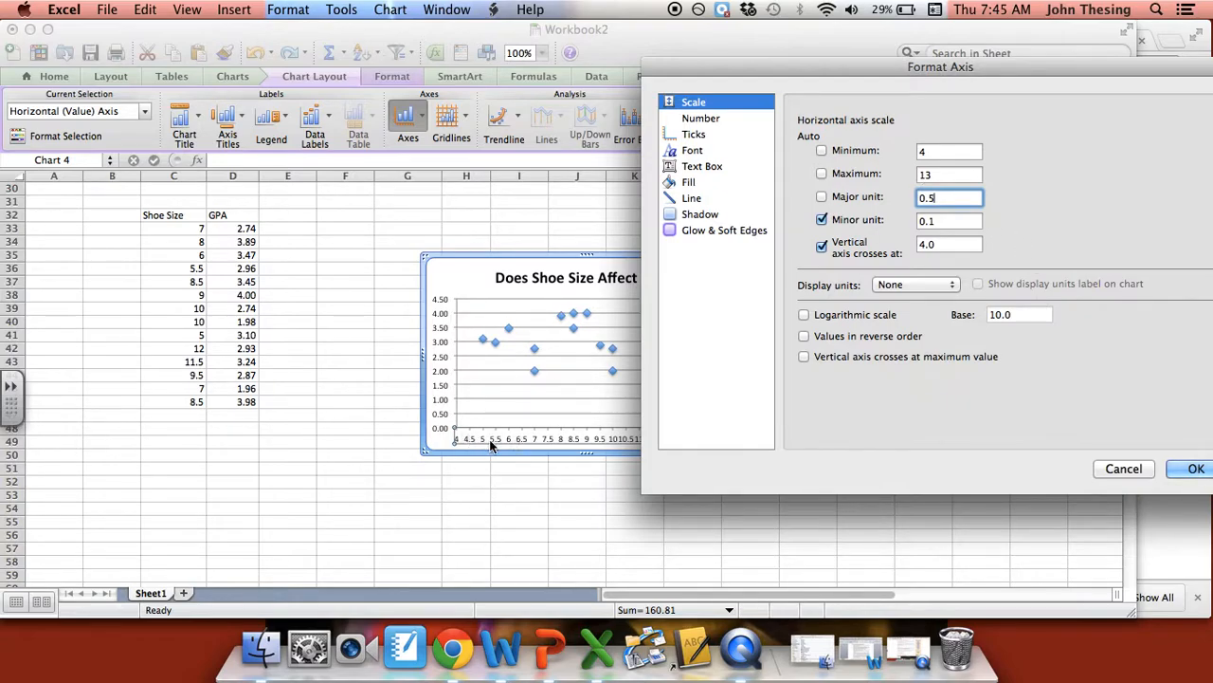
text(1)
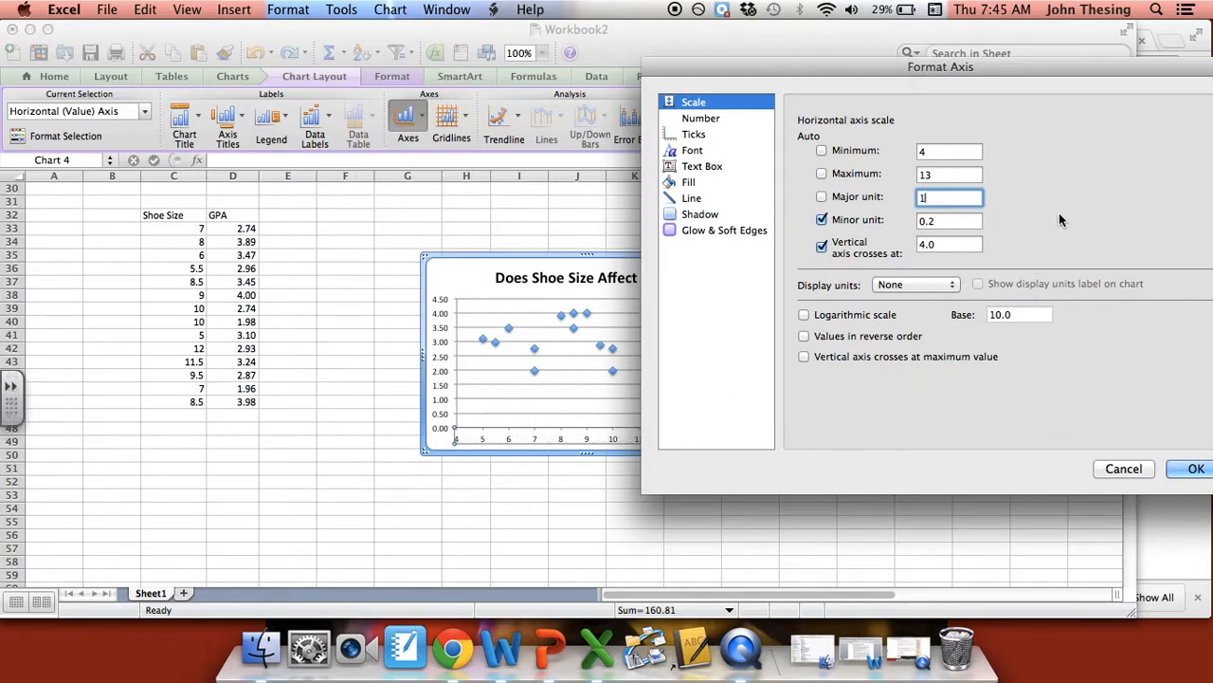
click(821, 196)
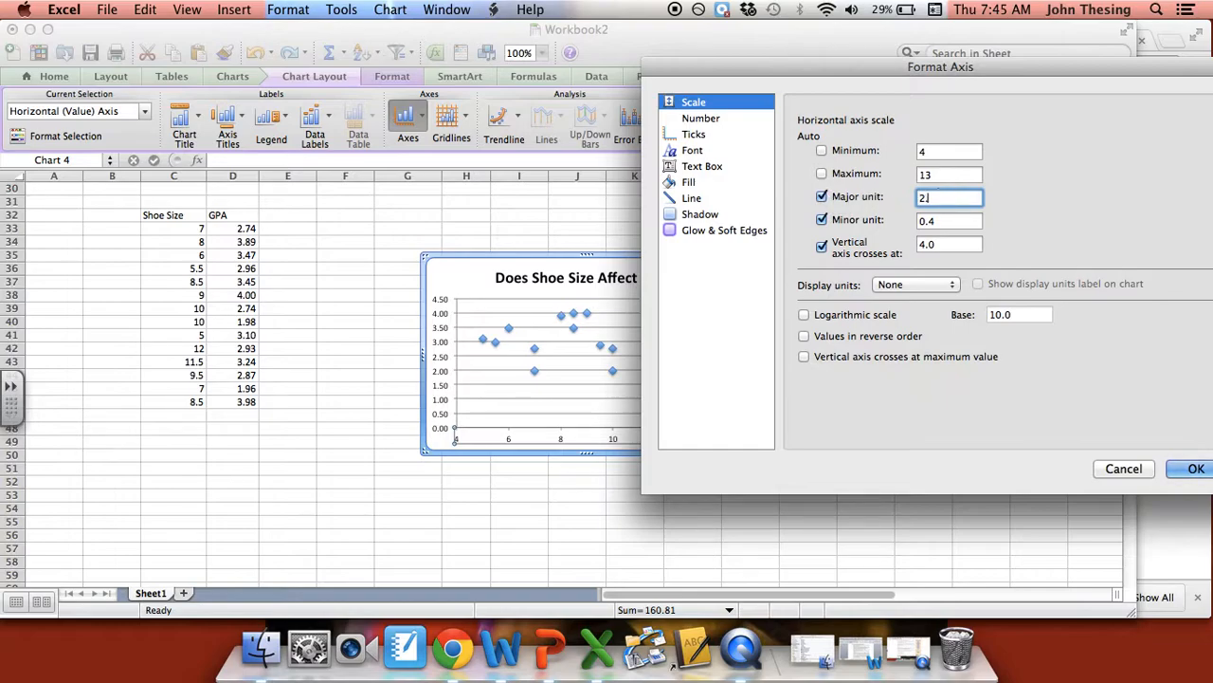
click(951, 249)
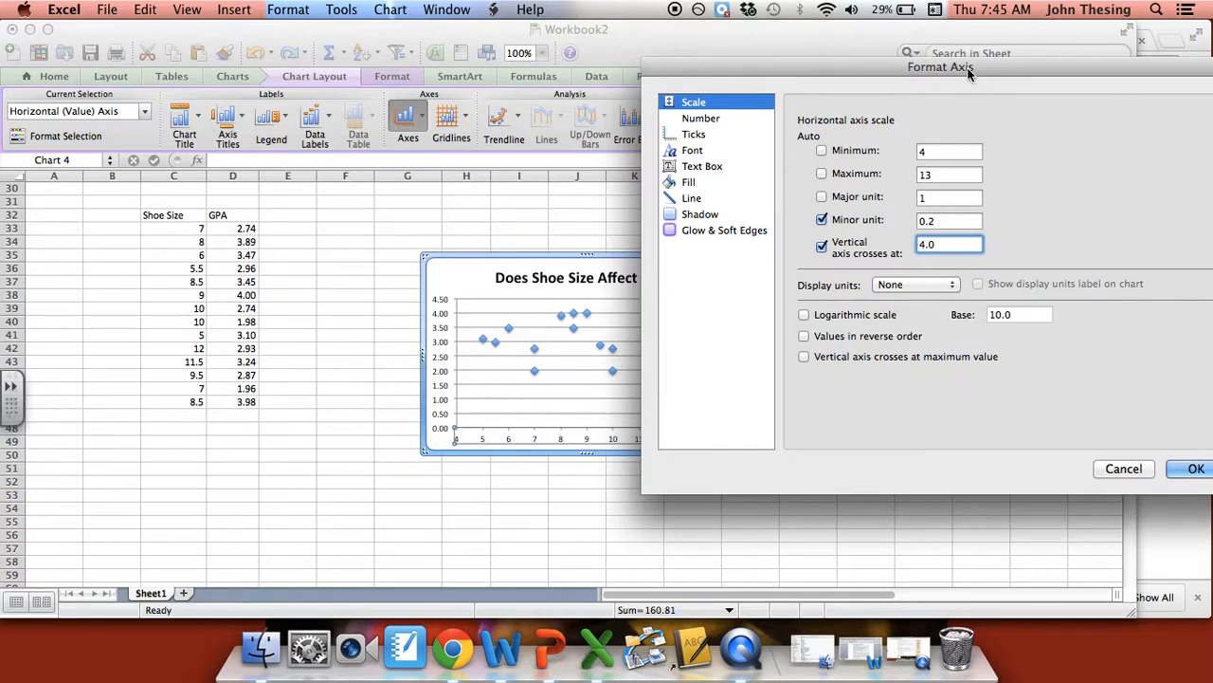
drag(983, 66, 854, 67)
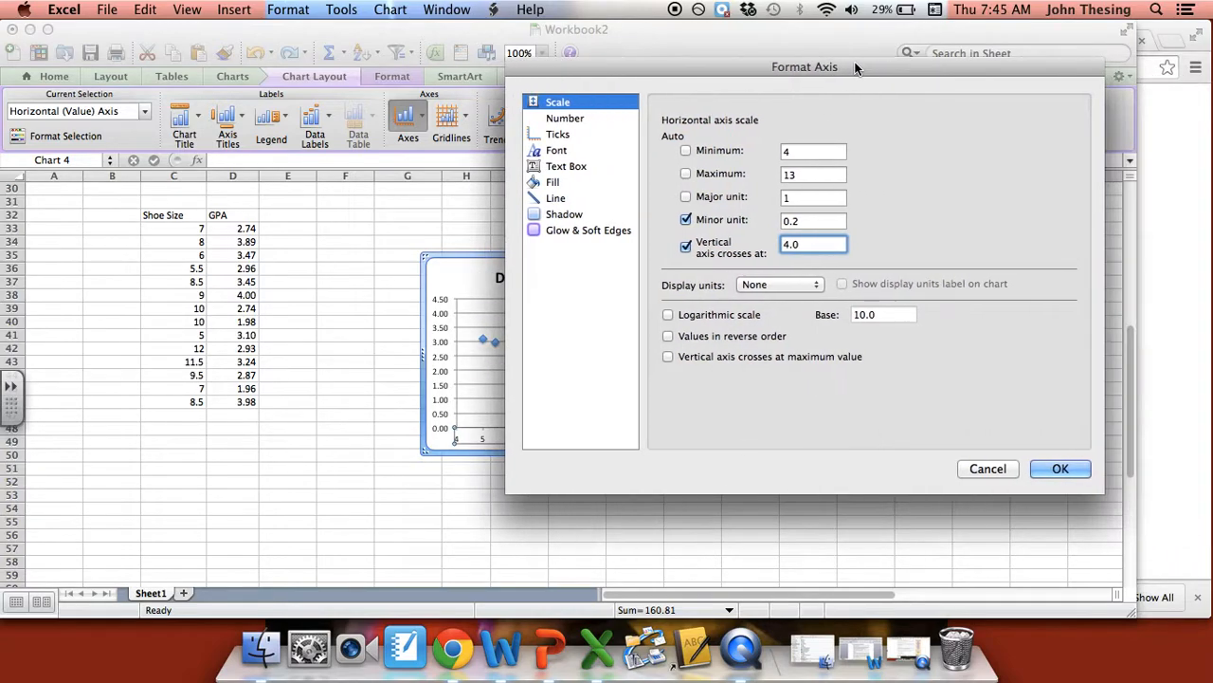
click(1060, 464)
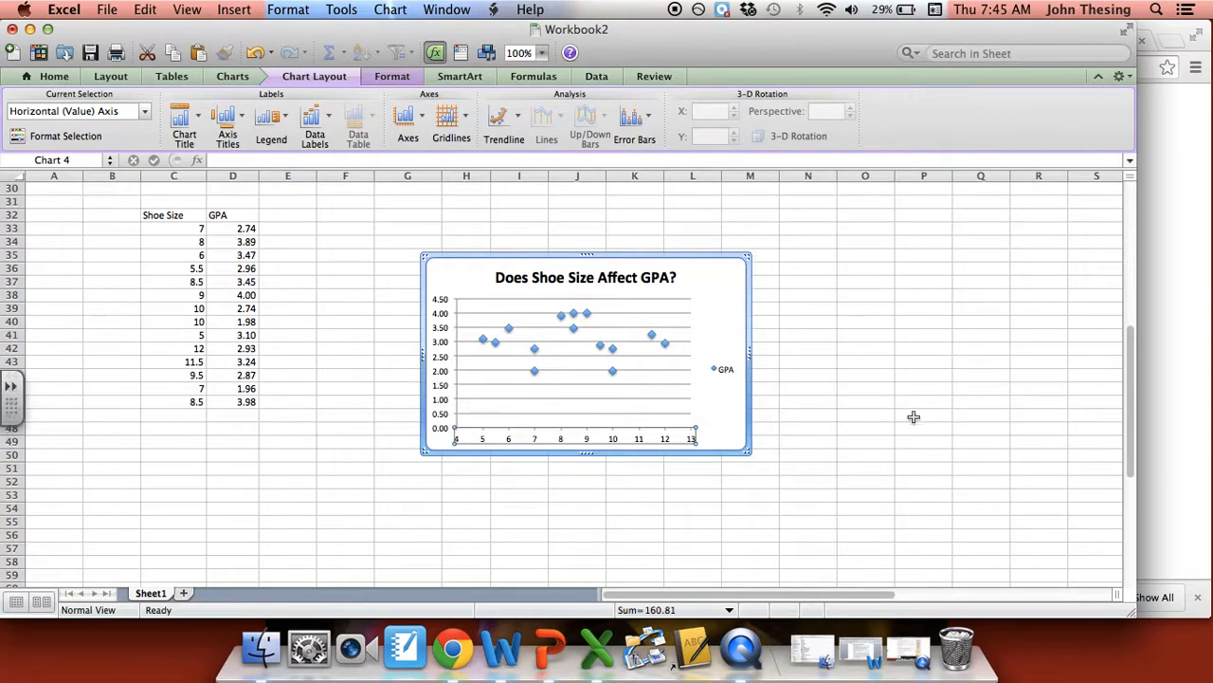
- Add a title below the horizontal axis and change its text to "Shoe Size"
click(230, 119)
mouse_move(280, 147)
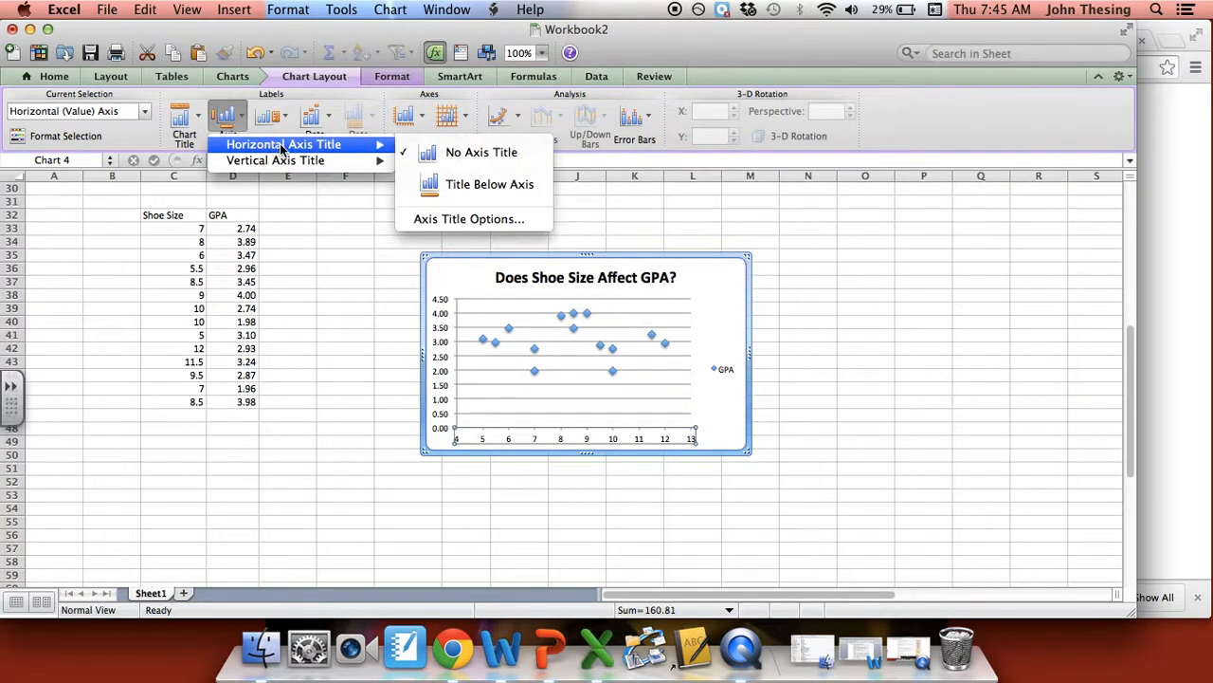
click(489, 184)
click(577, 433)
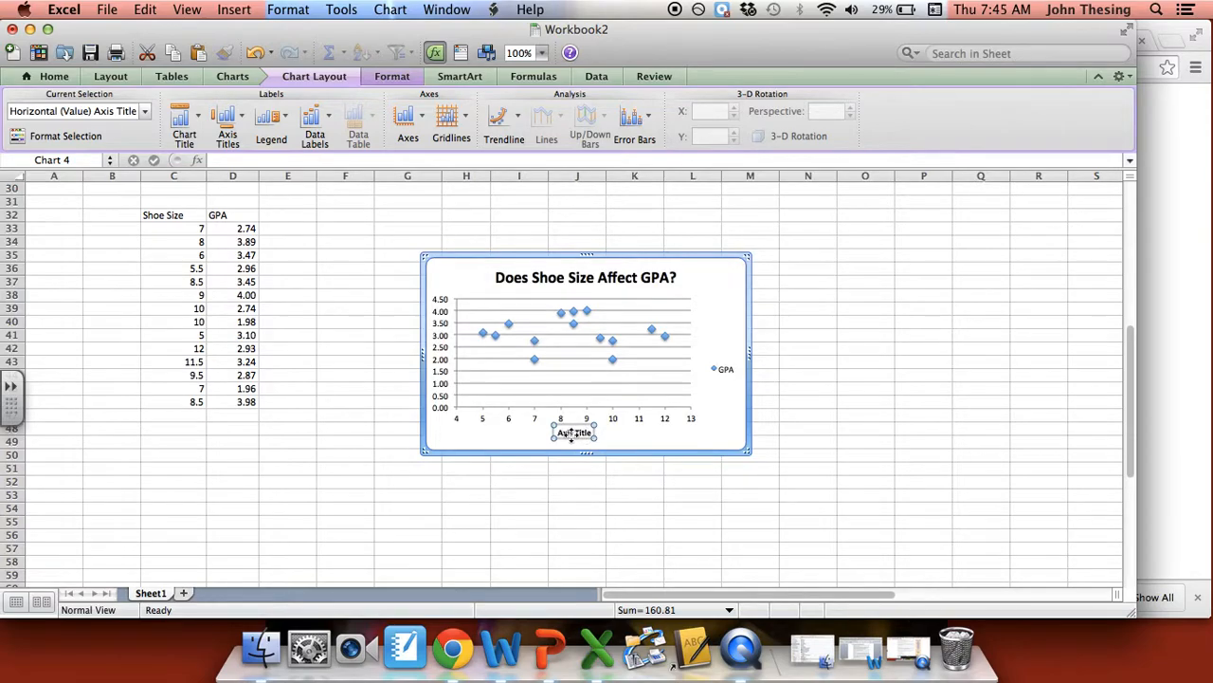
triple_click(576, 432)
key(BackSpace)
text(Sho)
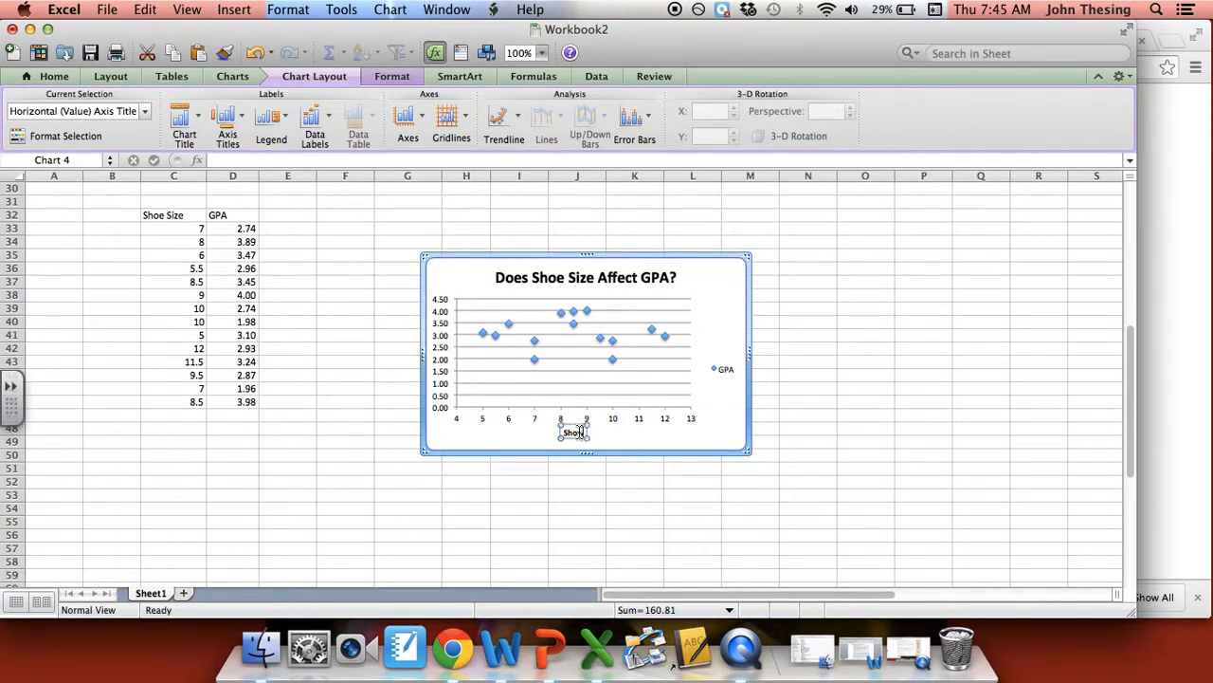
text(w Size)
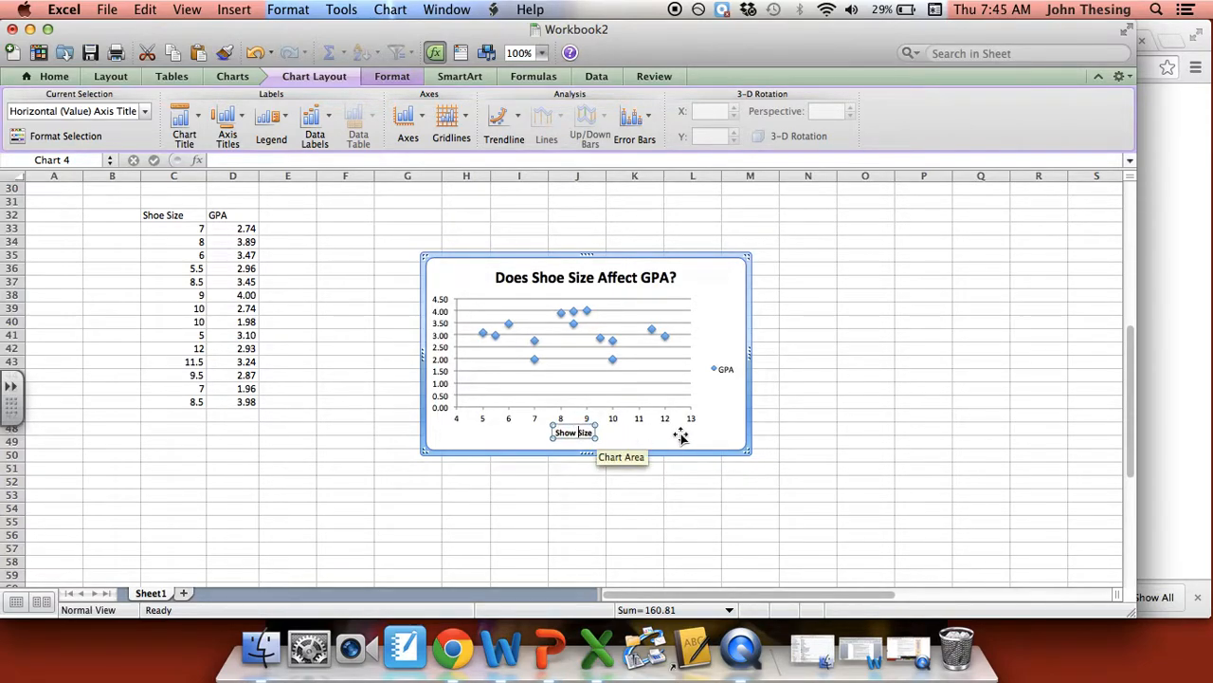
click(704, 438)
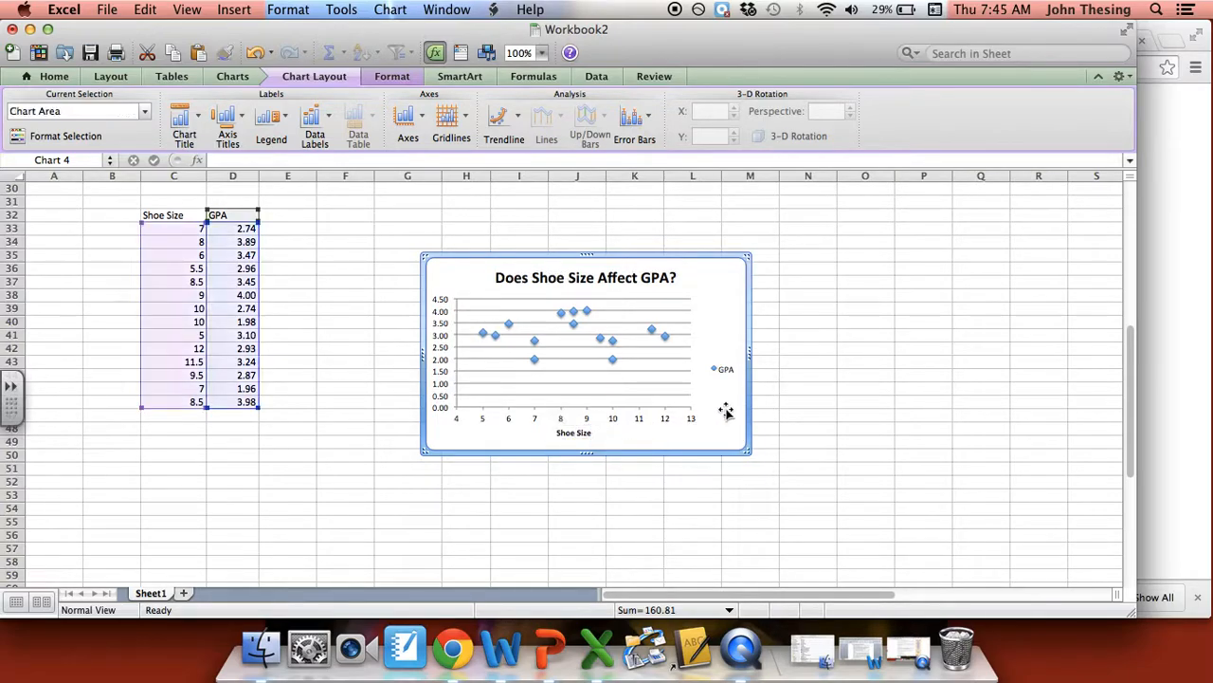
- Delete the chart's legend and add a rotated vertical axis title reading "GPA"
click(723, 369)
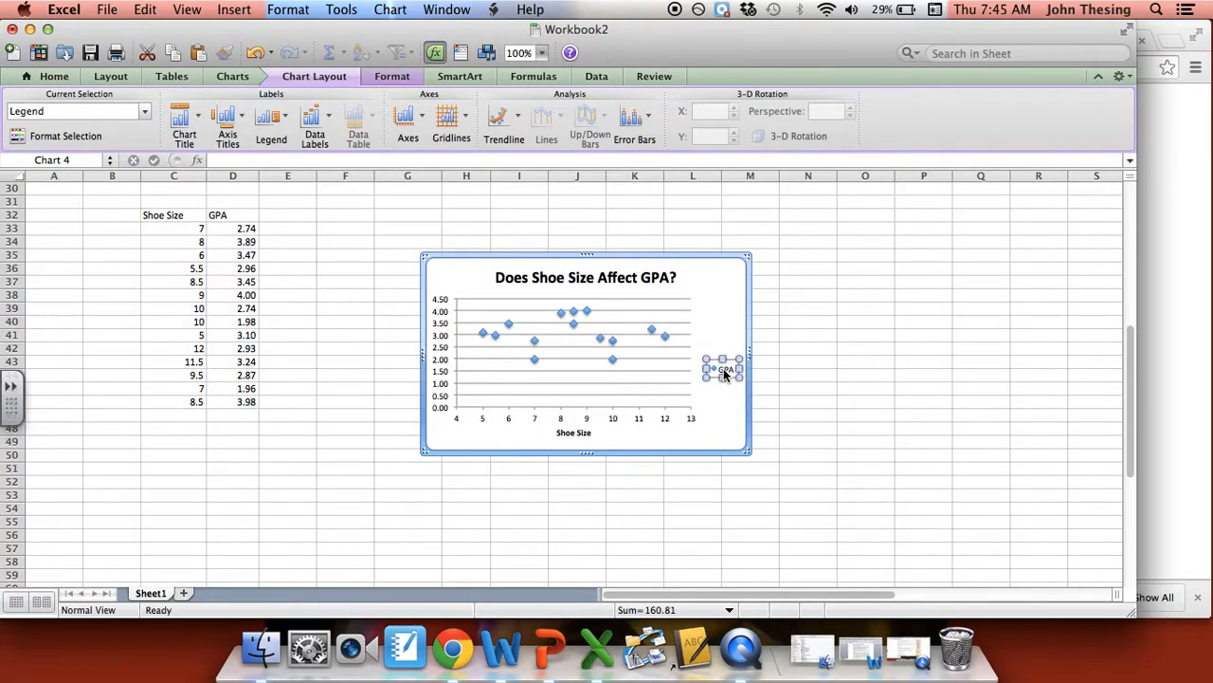
key(Delete)
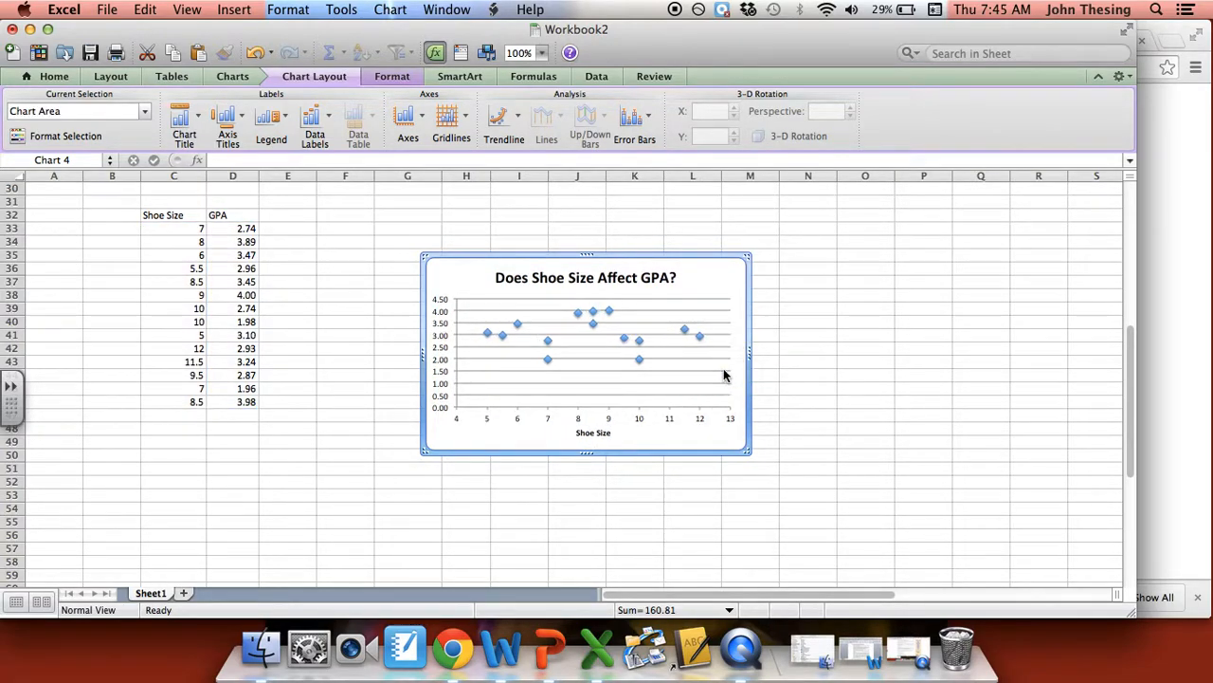
click(226, 138)
mouse_move(370, 160)
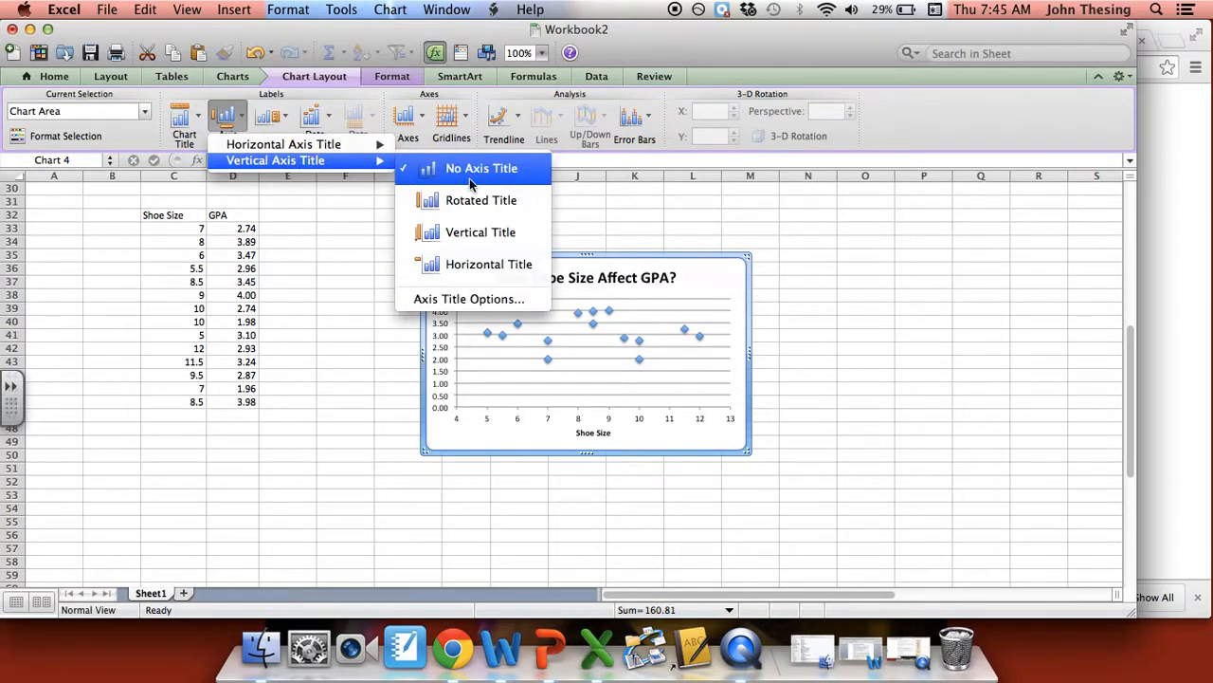
click(478, 202)
click(444, 347)
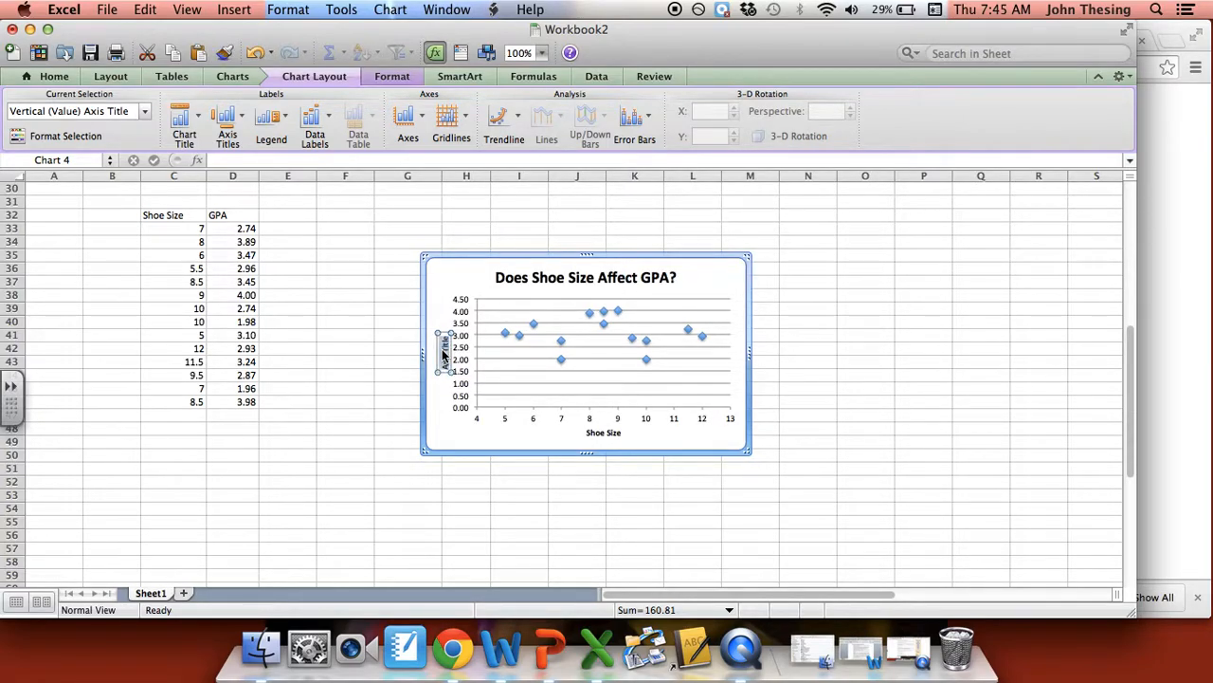
text(GPA)
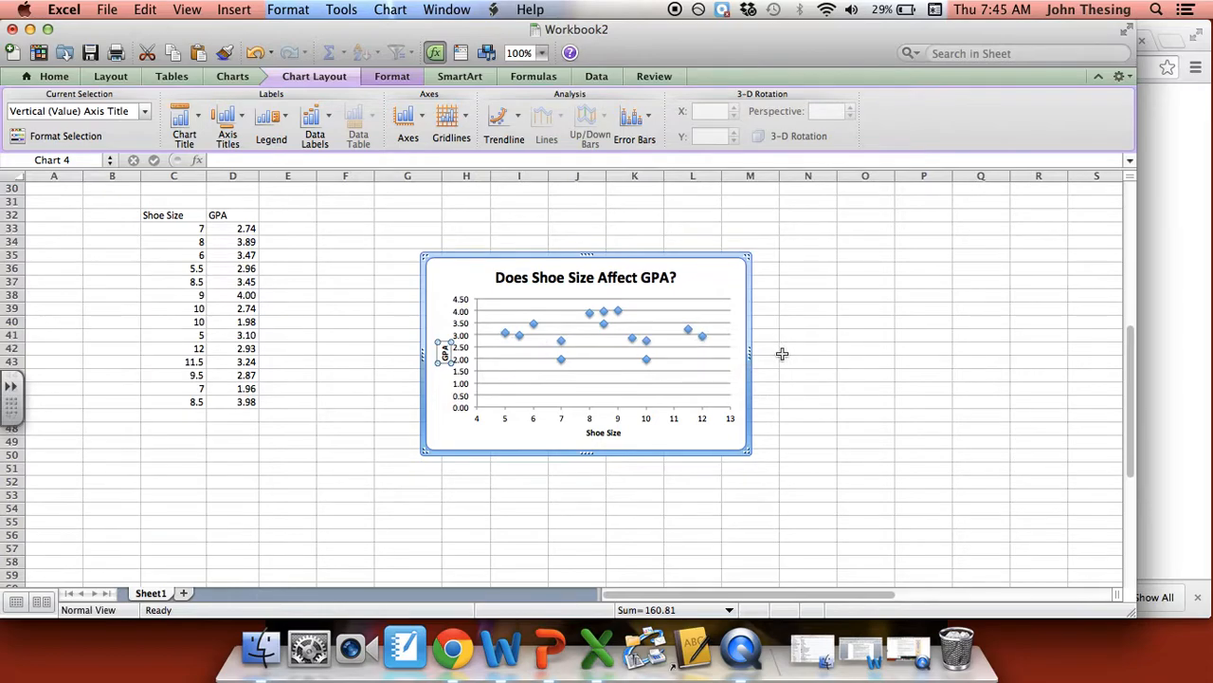
click(796, 310)
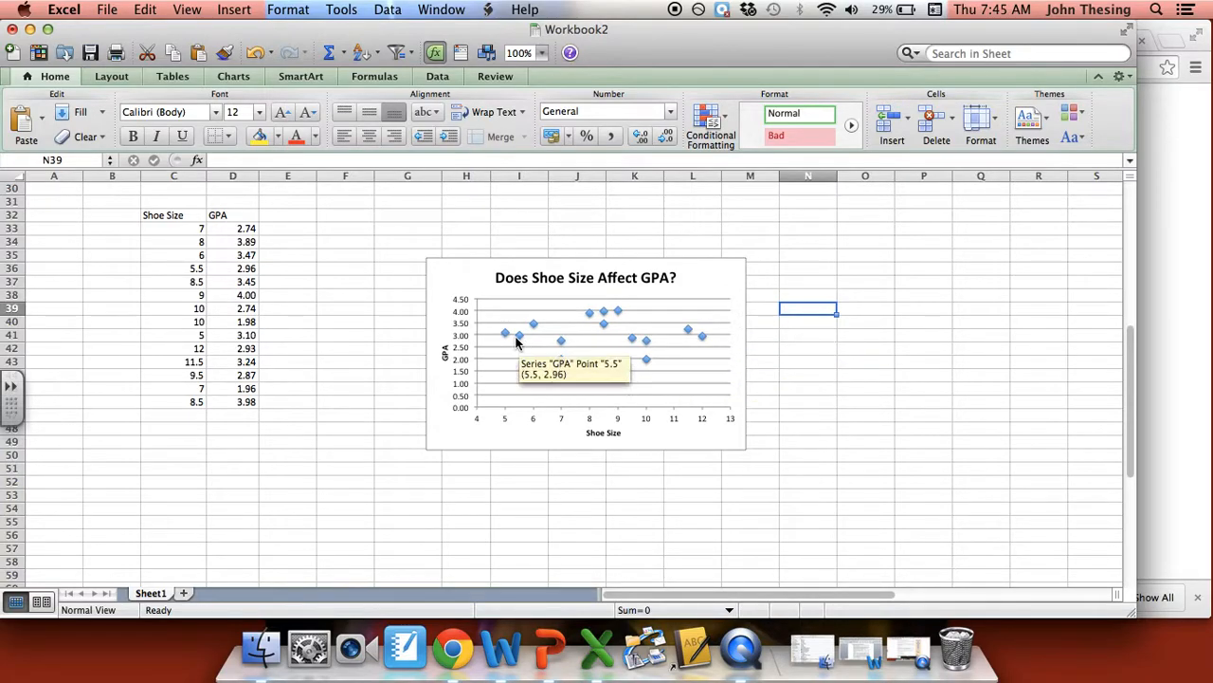
- Set the font size of the chart title "Does Shoe Size Affect GPA?" to 14
click(693, 273)
click(634, 273)
click(633, 273)
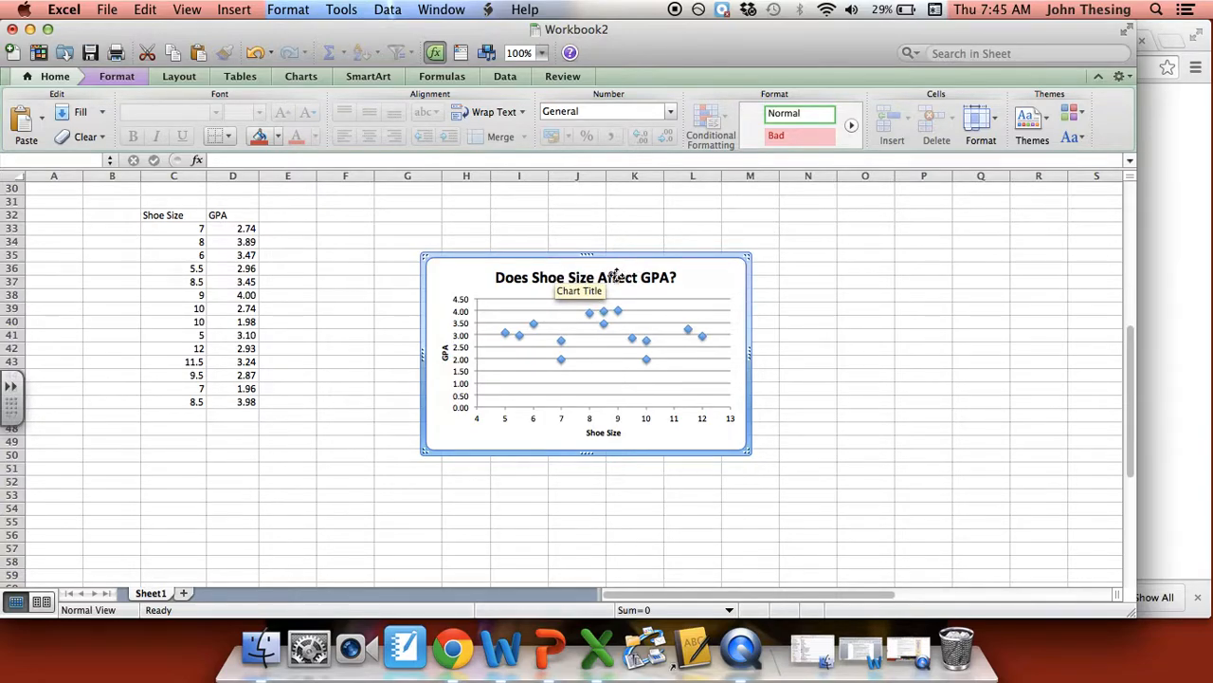
click(766, 266)
click(648, 270)
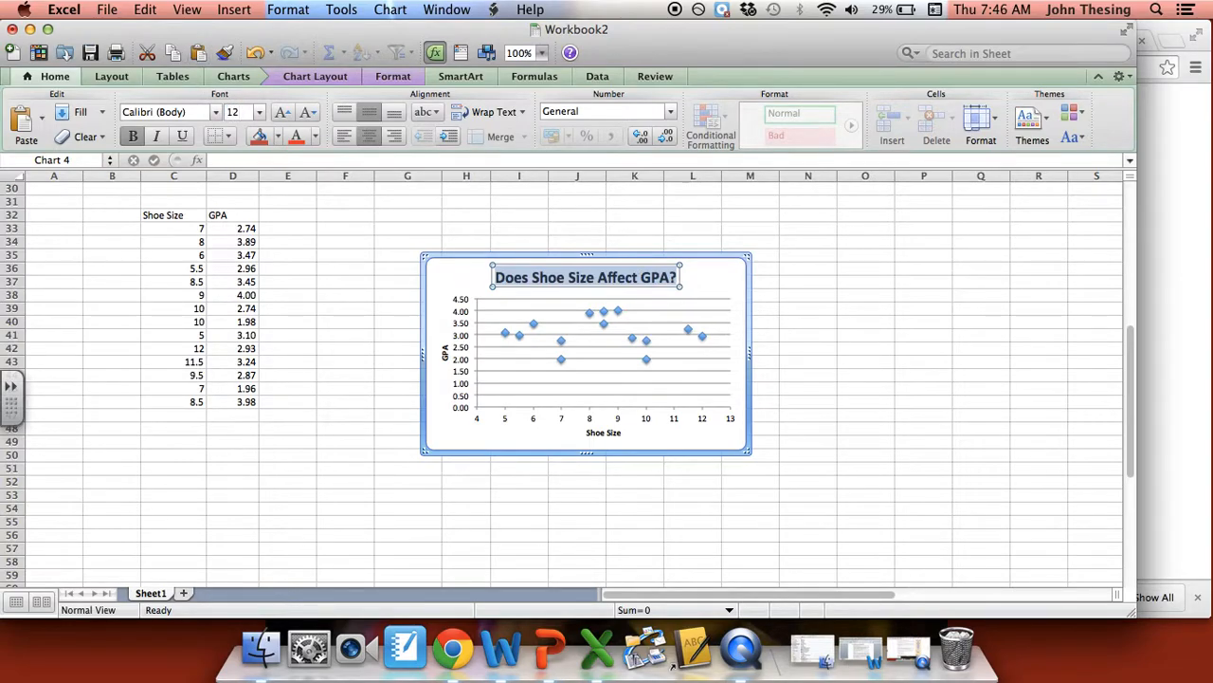
key(Return)
text(1)
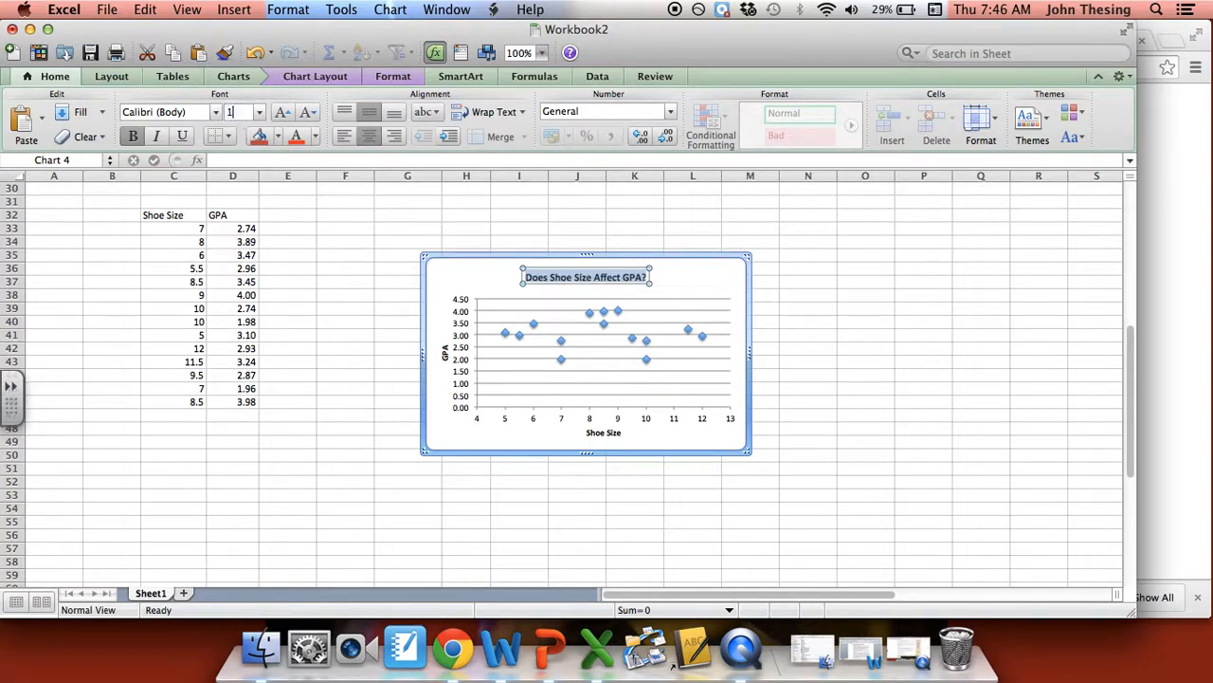
text(4)
key(Return)
click(710, 275)
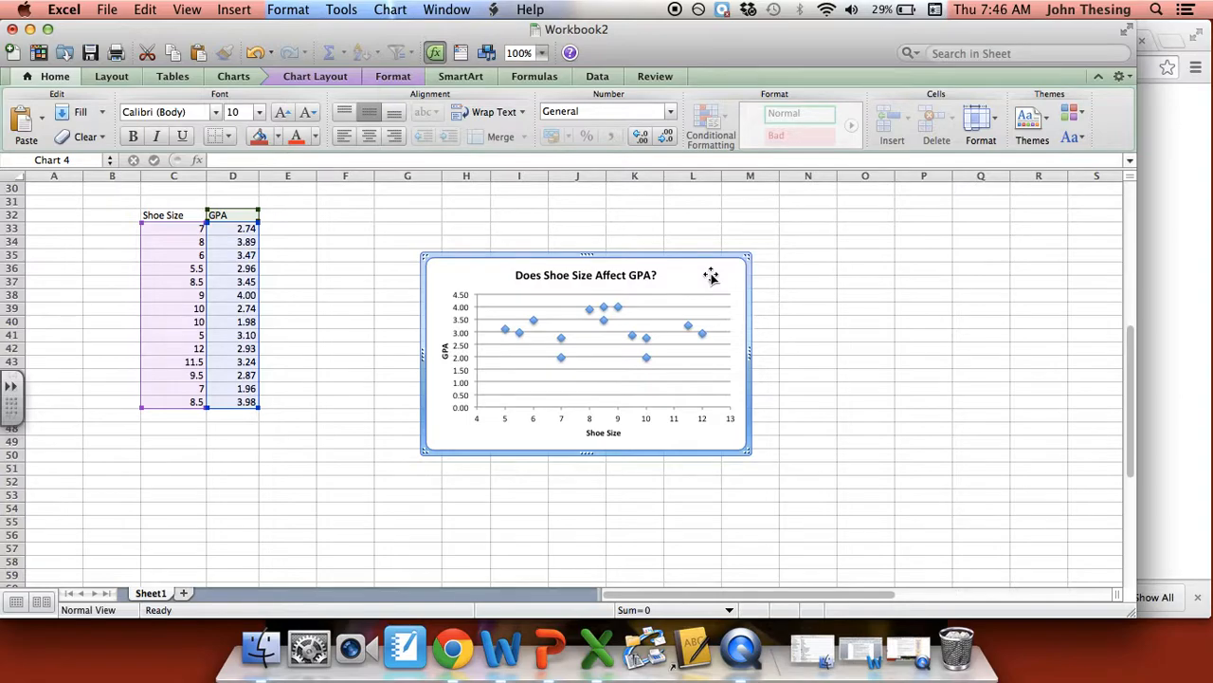
- Set the vertical axis scale of the chart to a minimum of 1.5 and a maximum of 4.2
click(292, 78)
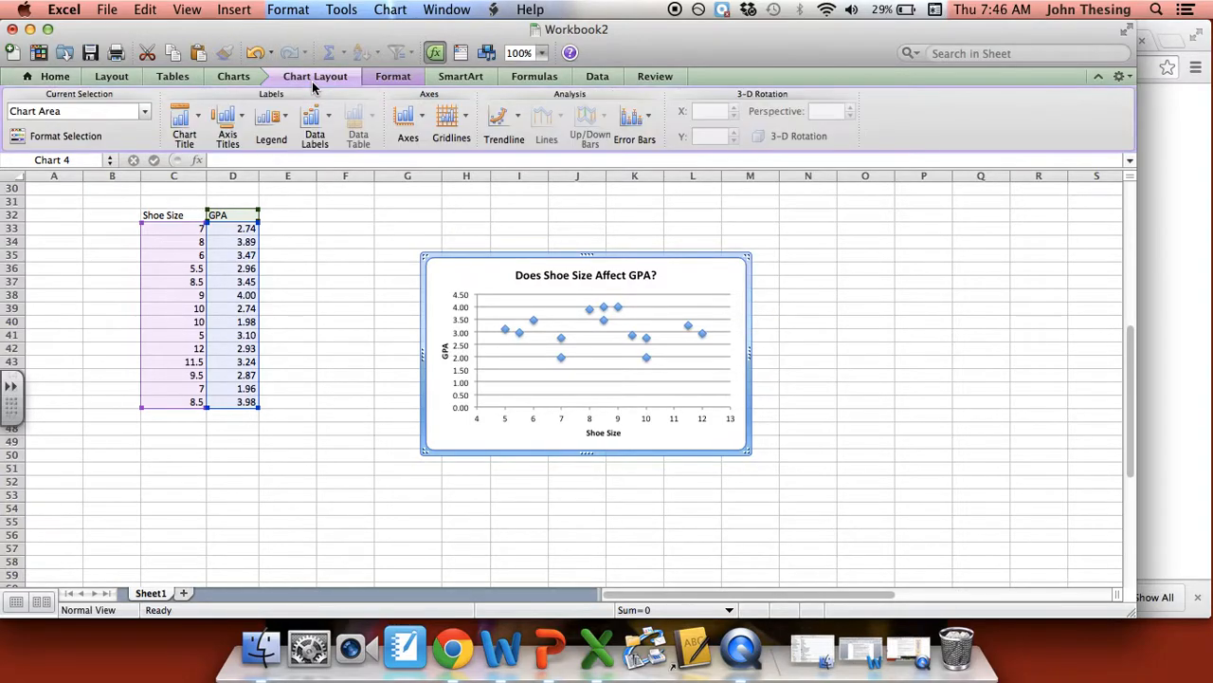
click(226, 115)
mouse_move(313, 163)
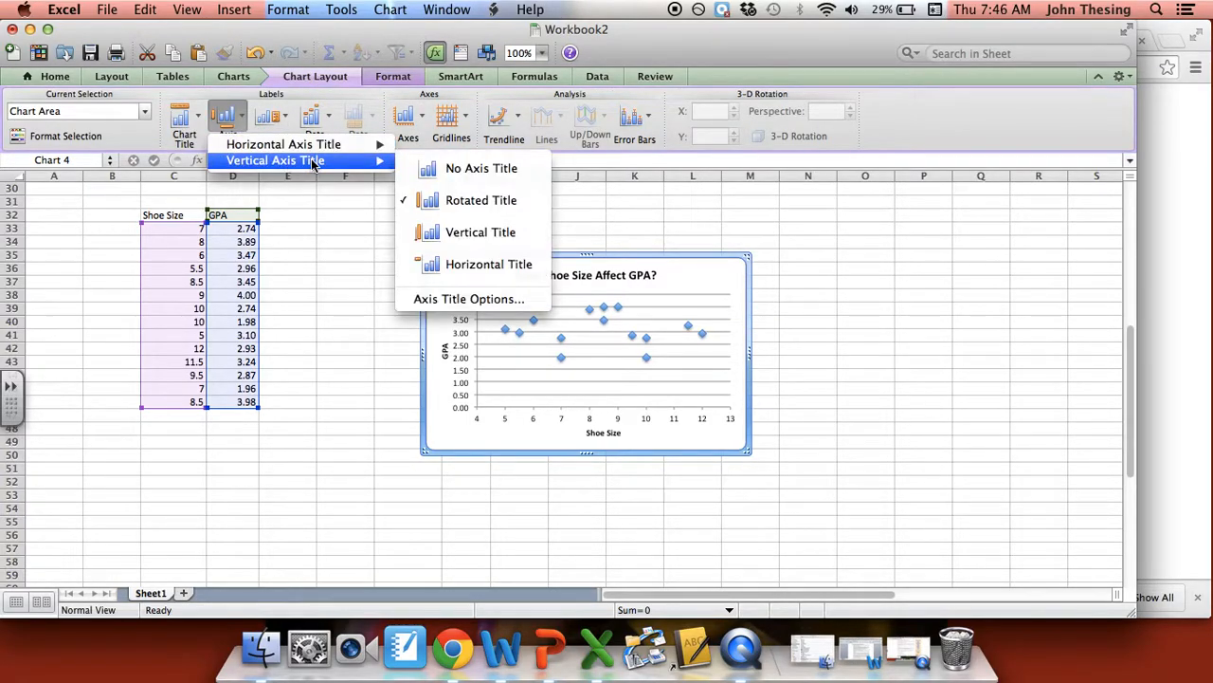
click(410, 122)
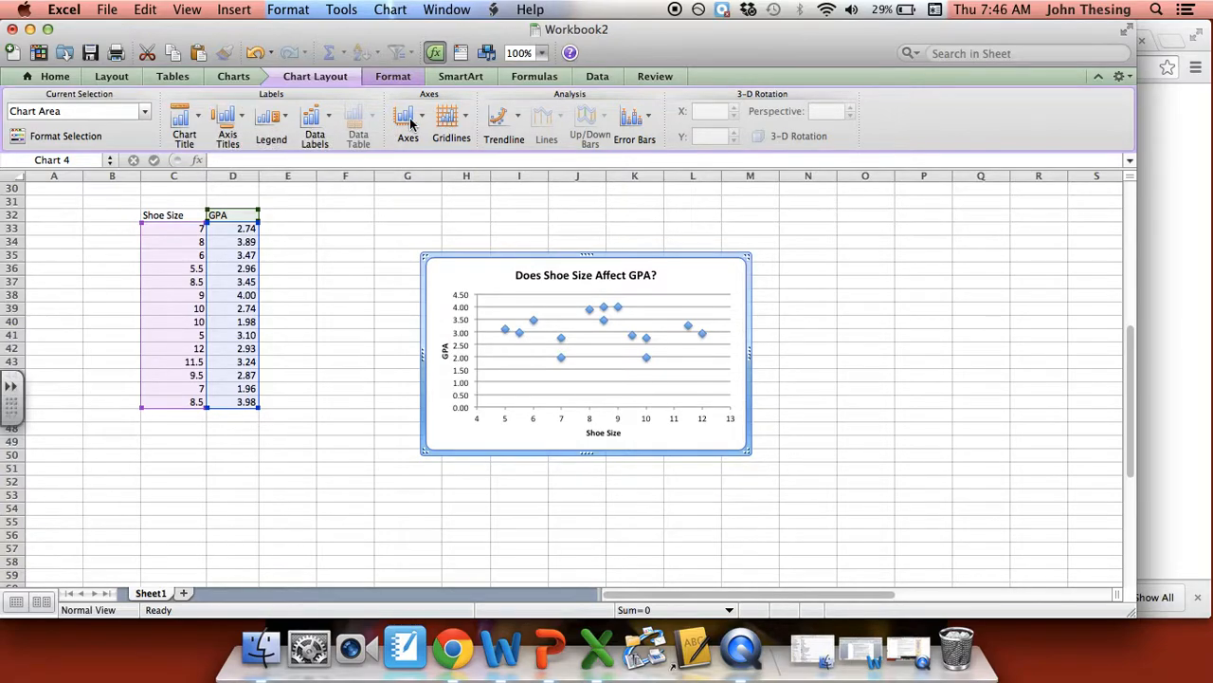
click(409, 121)
mouse_move(520, 158)
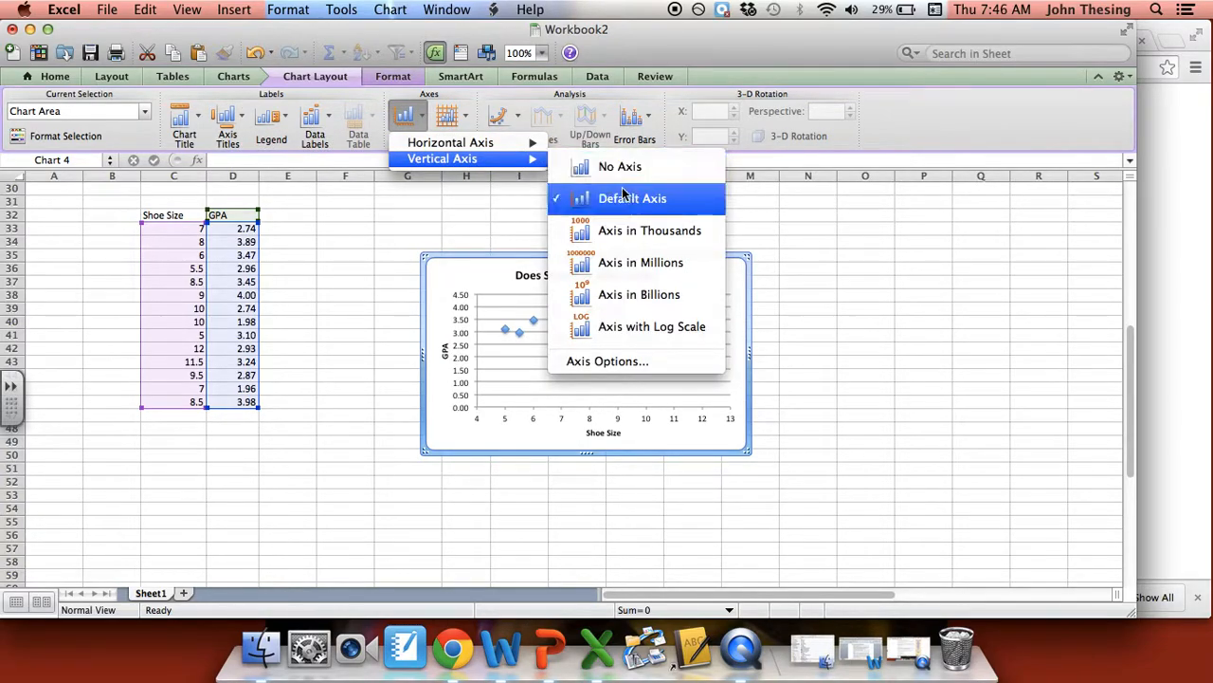
click(642, 363)
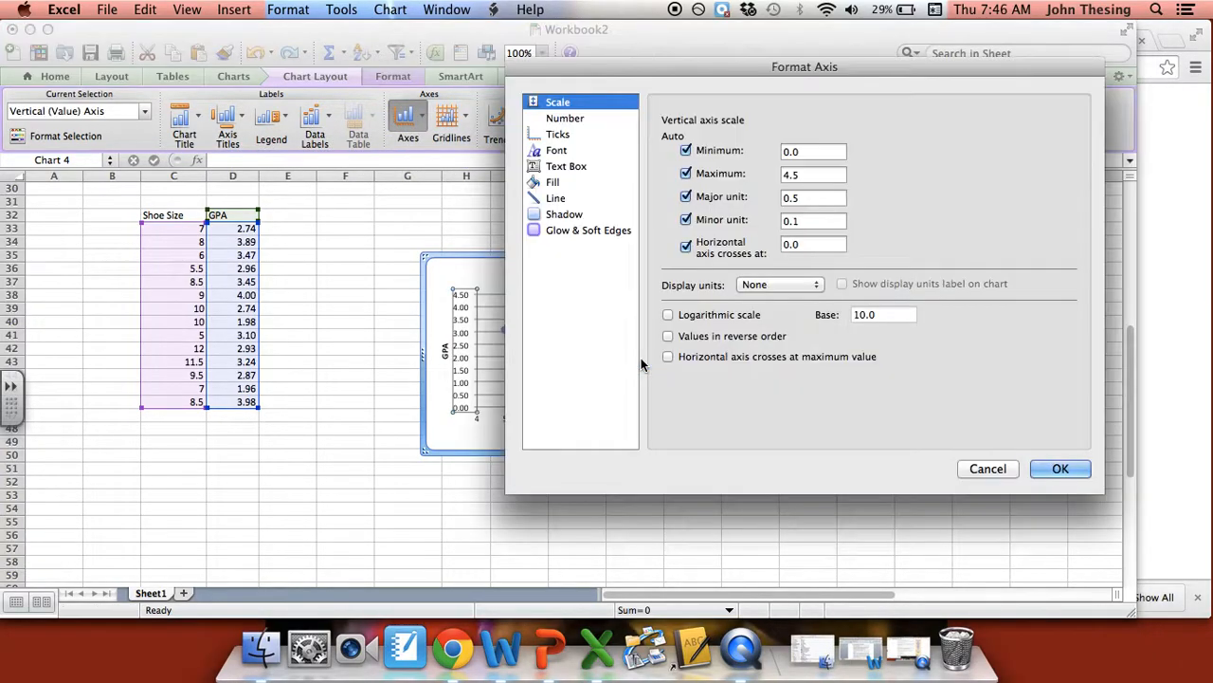
double_click(819, 149)
key(BackSpace)
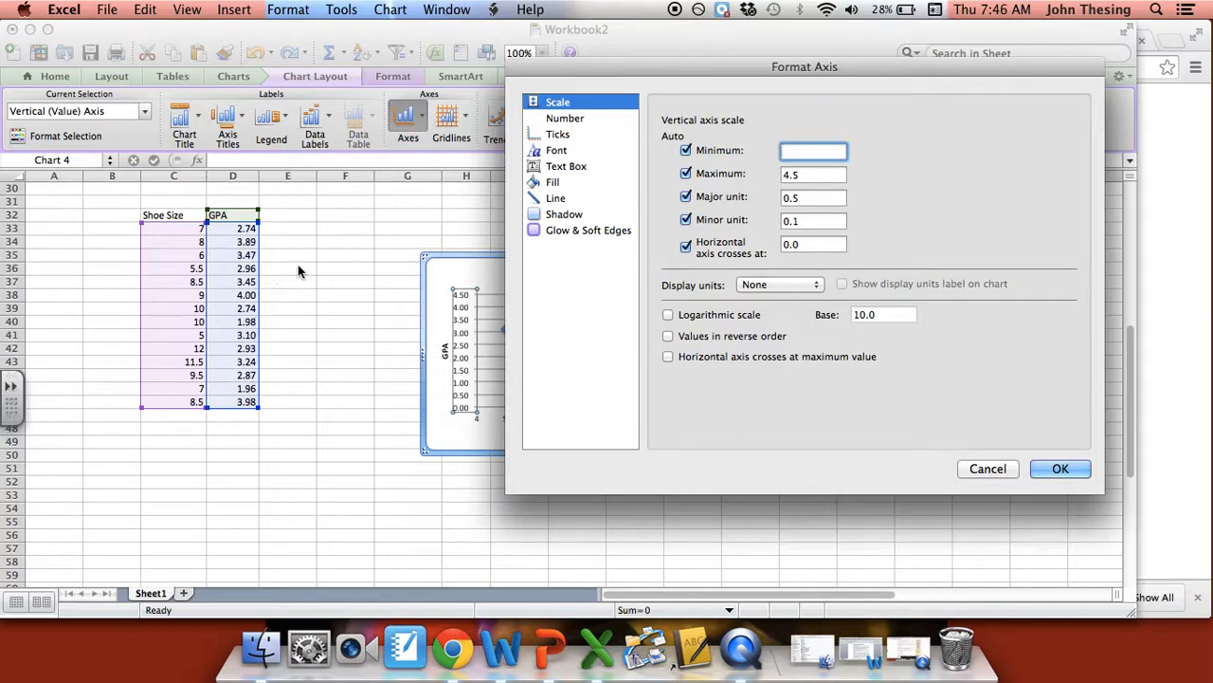
text(1.5)
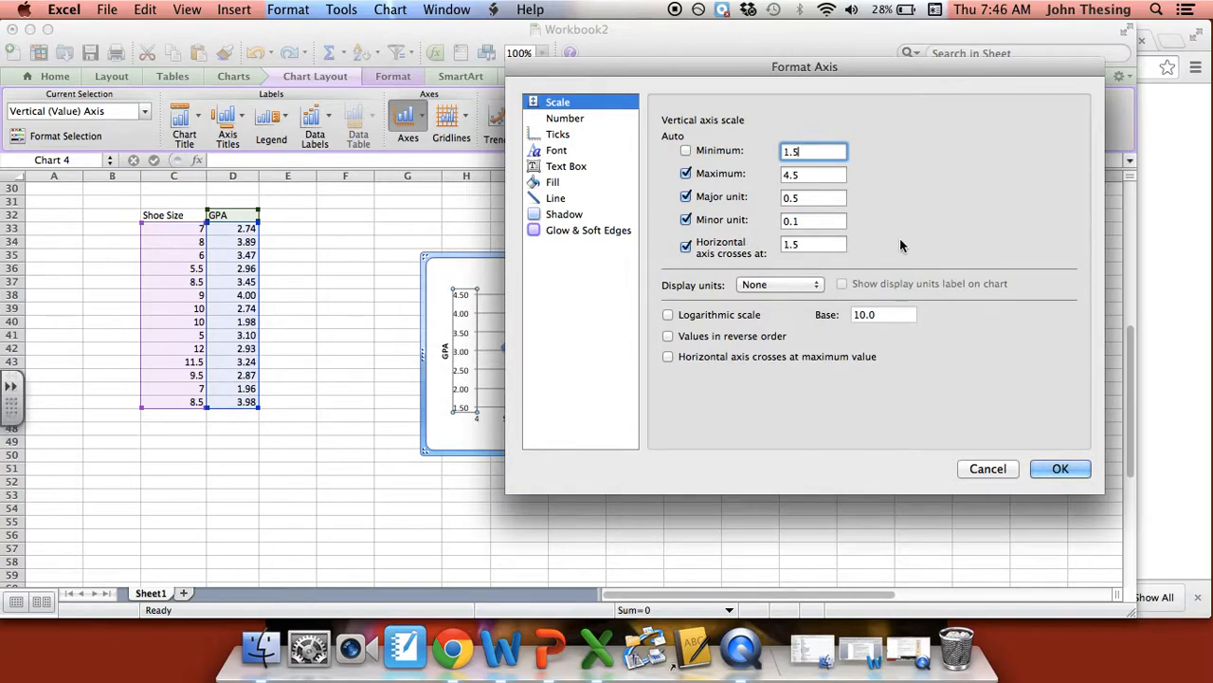
key(Tab)
text(4.2)
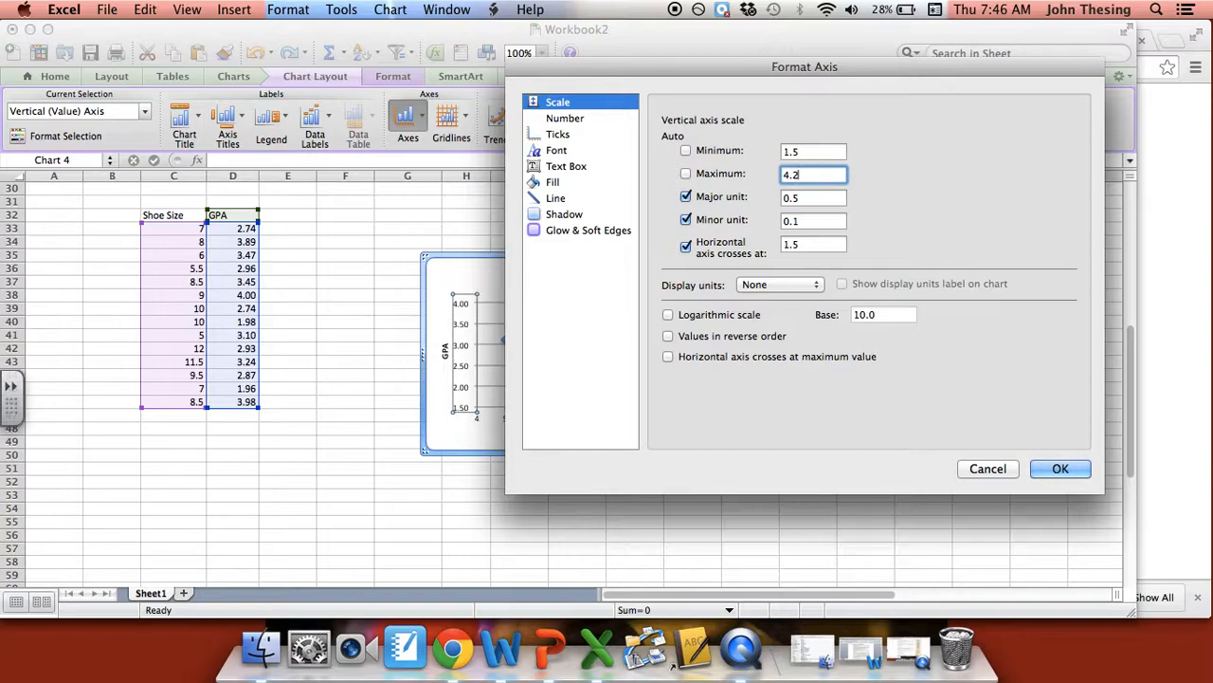
- Set the vertical axis's major unit to 0.25, apply the scale settings and deselect the chart
drag(857, 72, 988, 74)
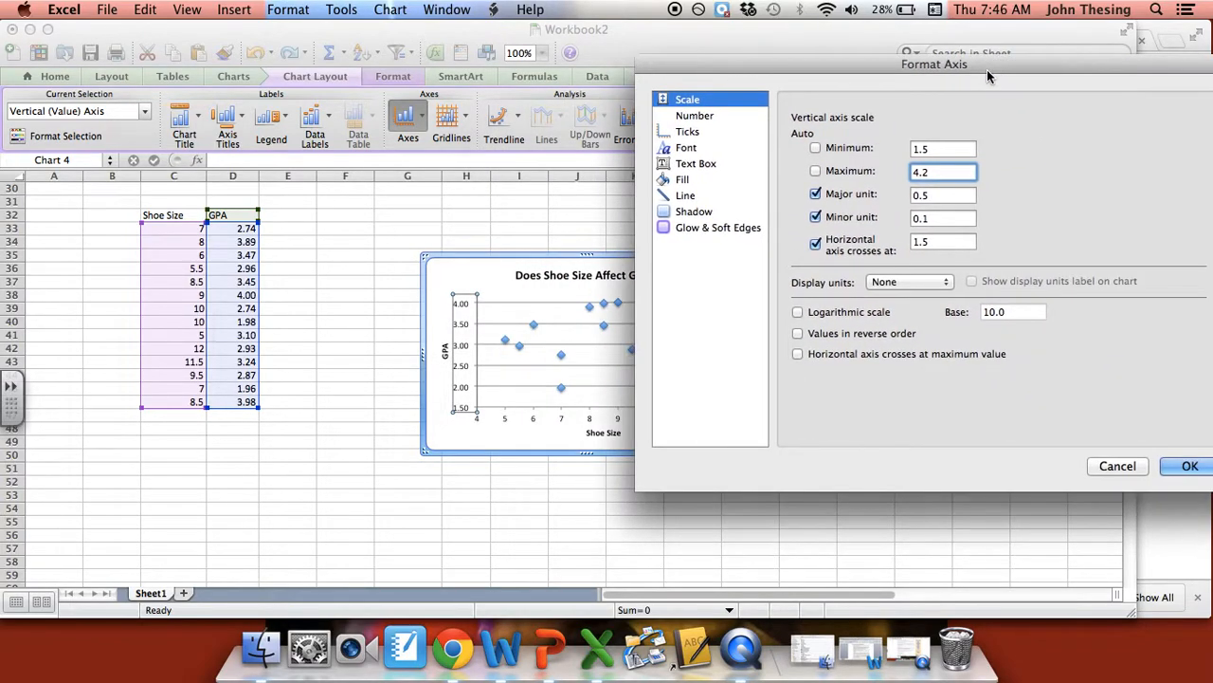
click(946, 194)
key(BackSpace)
text(2.5)
key(BackSpace)
key(BackSpace)
text(5)
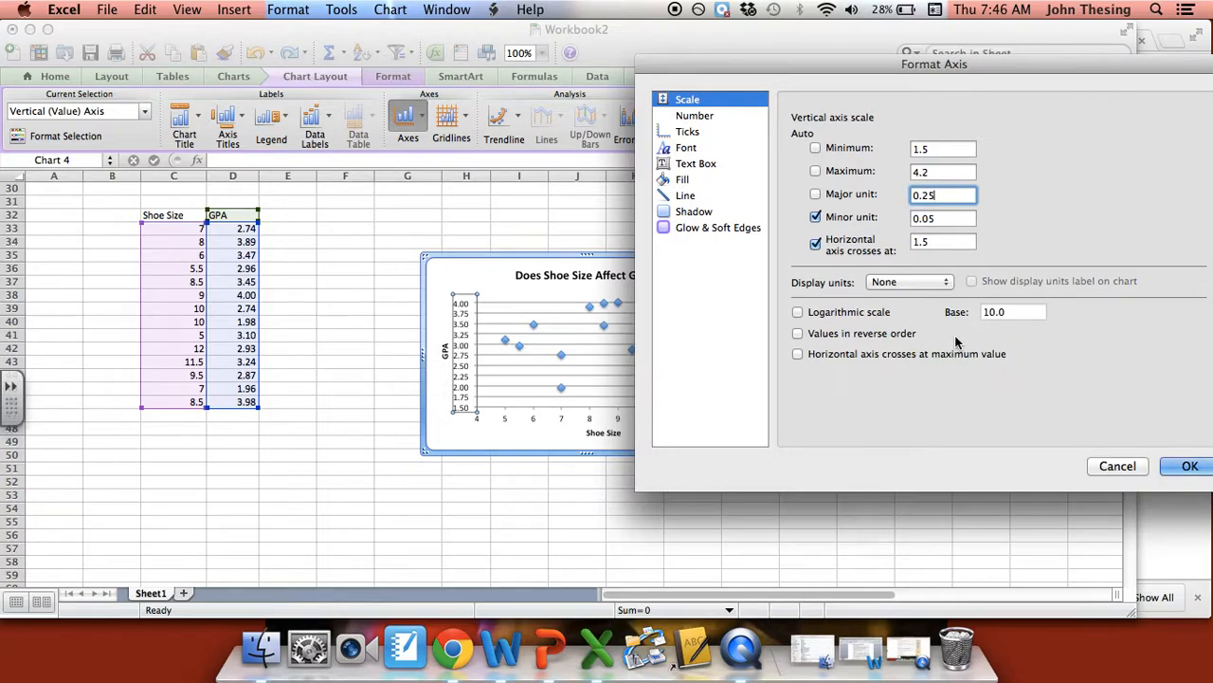
click(1185, 463)
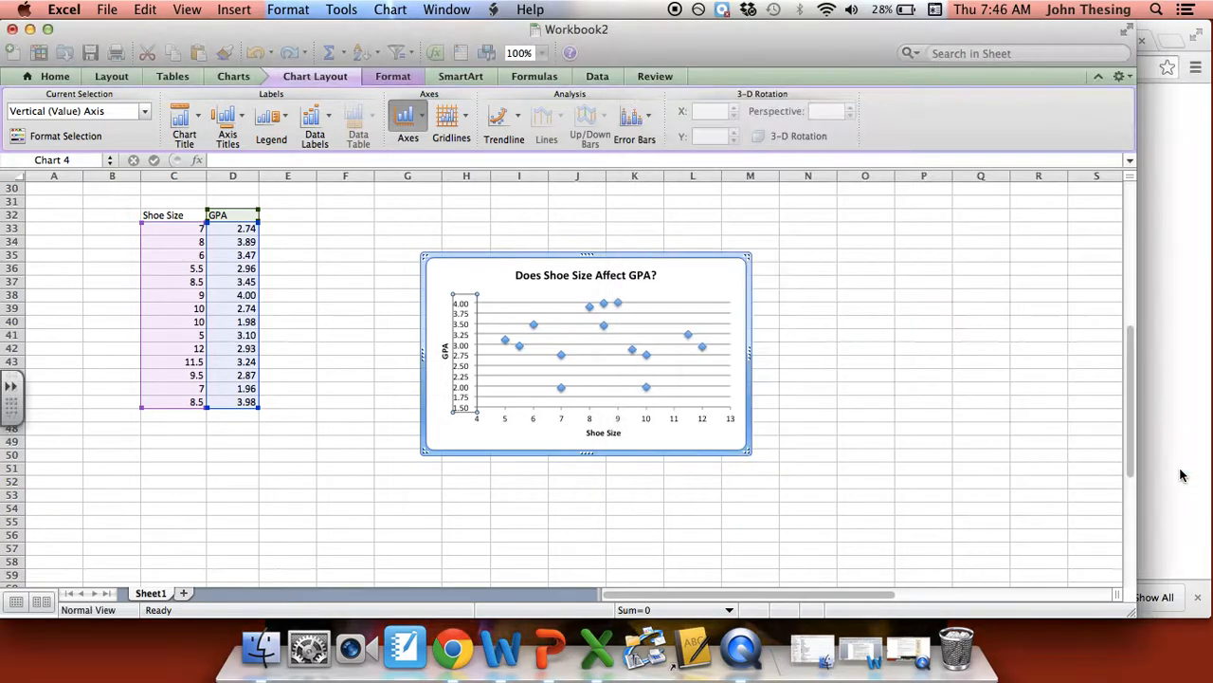
click(783, 312)
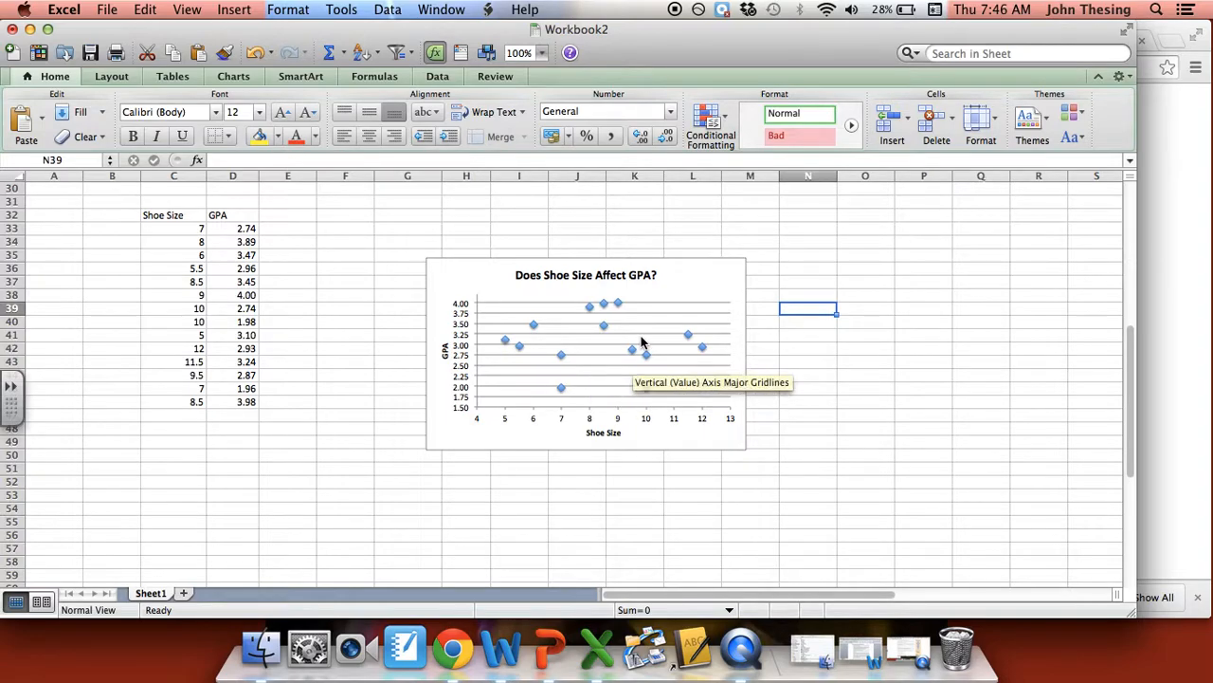
- Move the scatter plot closer to the Shoe Size and GPA data table and deselect it
click(709, 276)
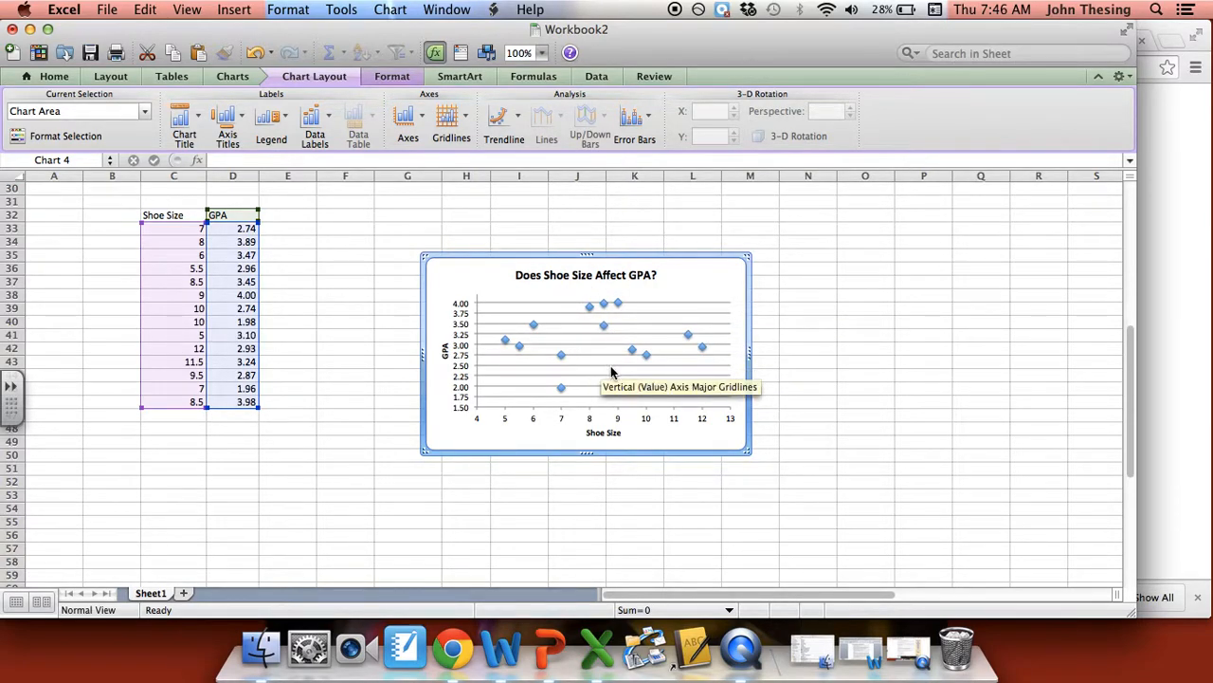
drag(663, 293, 637, 263)
click(806, 335)
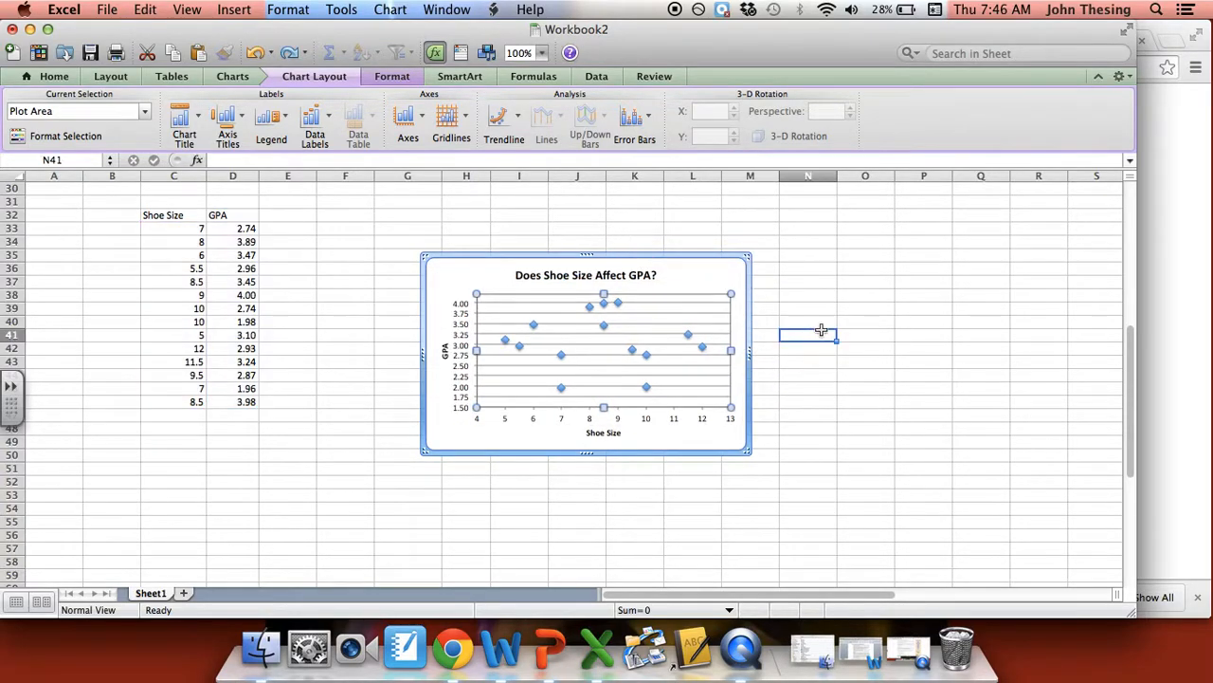
drag(730, 284, 633, 260)
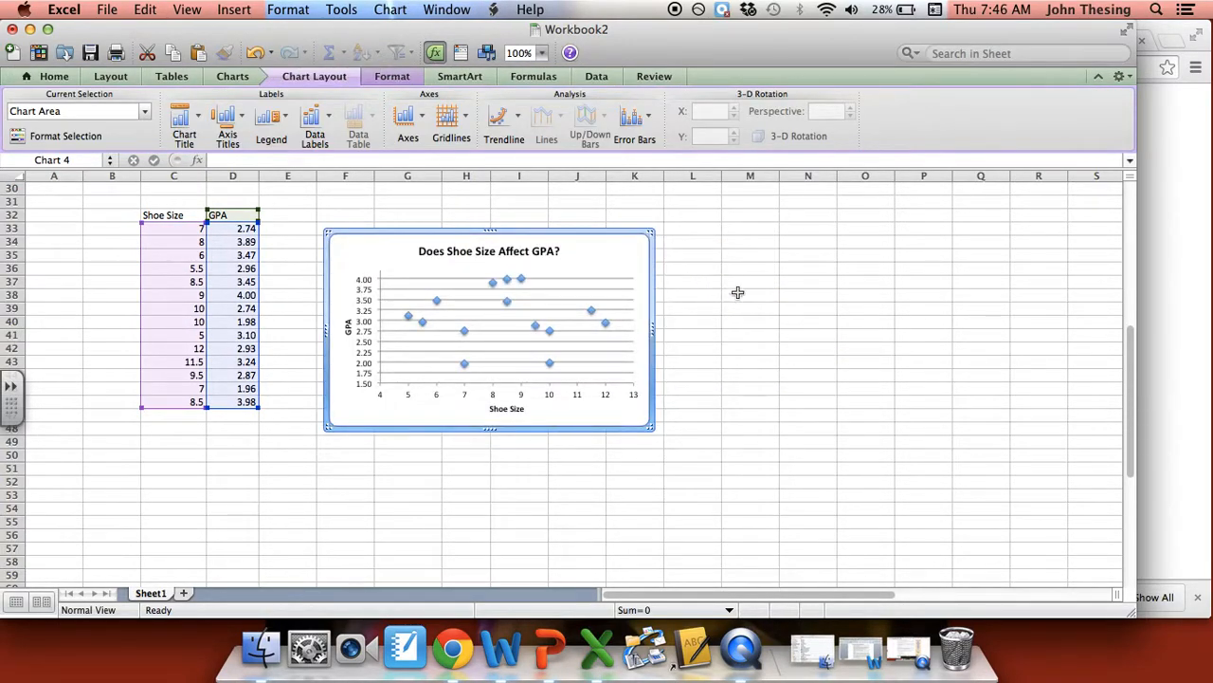
click(738, 293)
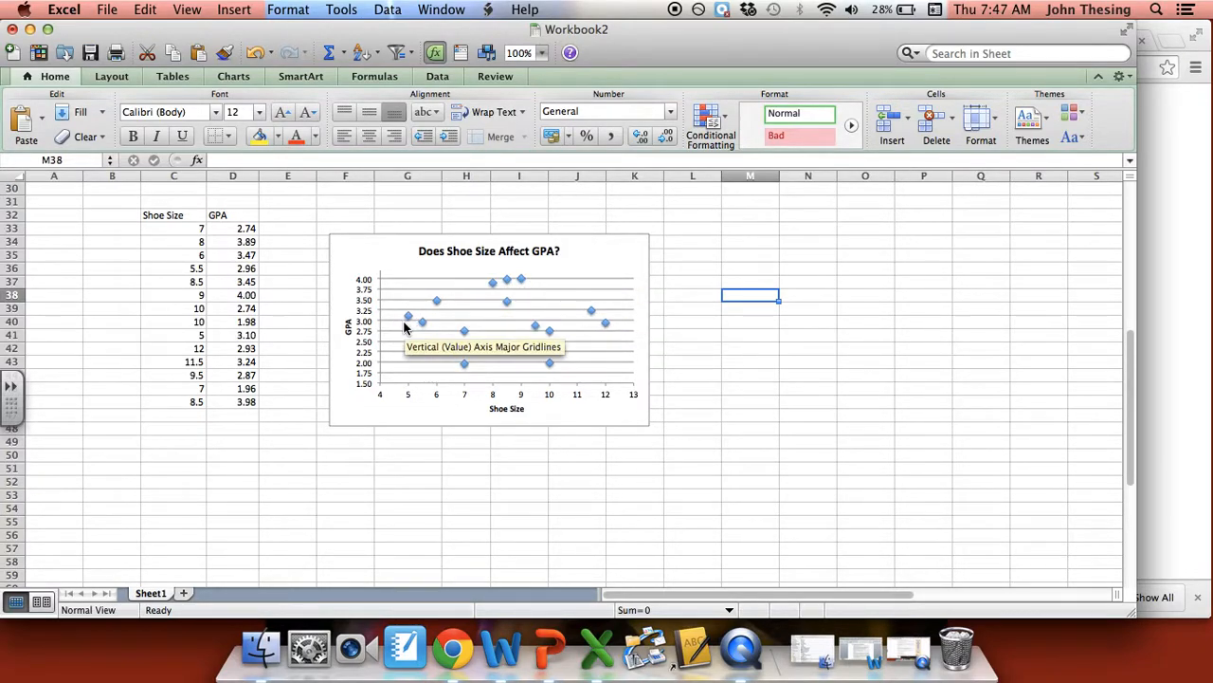
- Examine the plotted GPA points and the Shoe Size and GPA values in C33:D46 that they come from
click(551, 367)
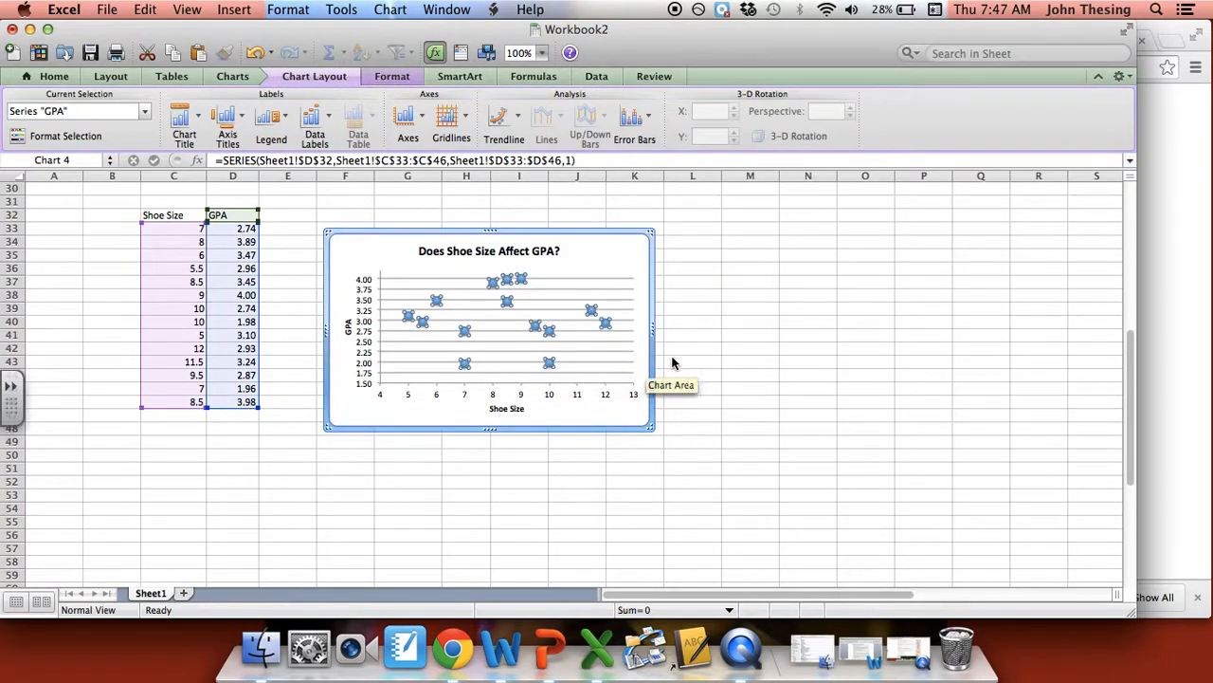
click(743, 350)
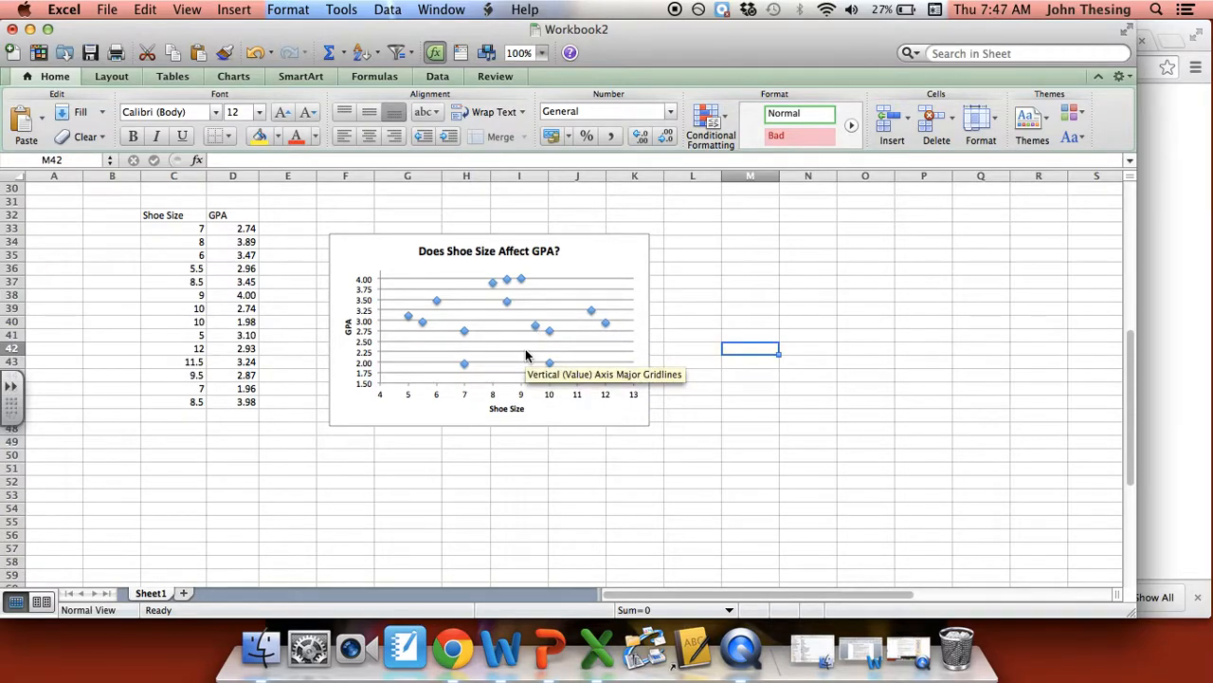
click(627, 254)
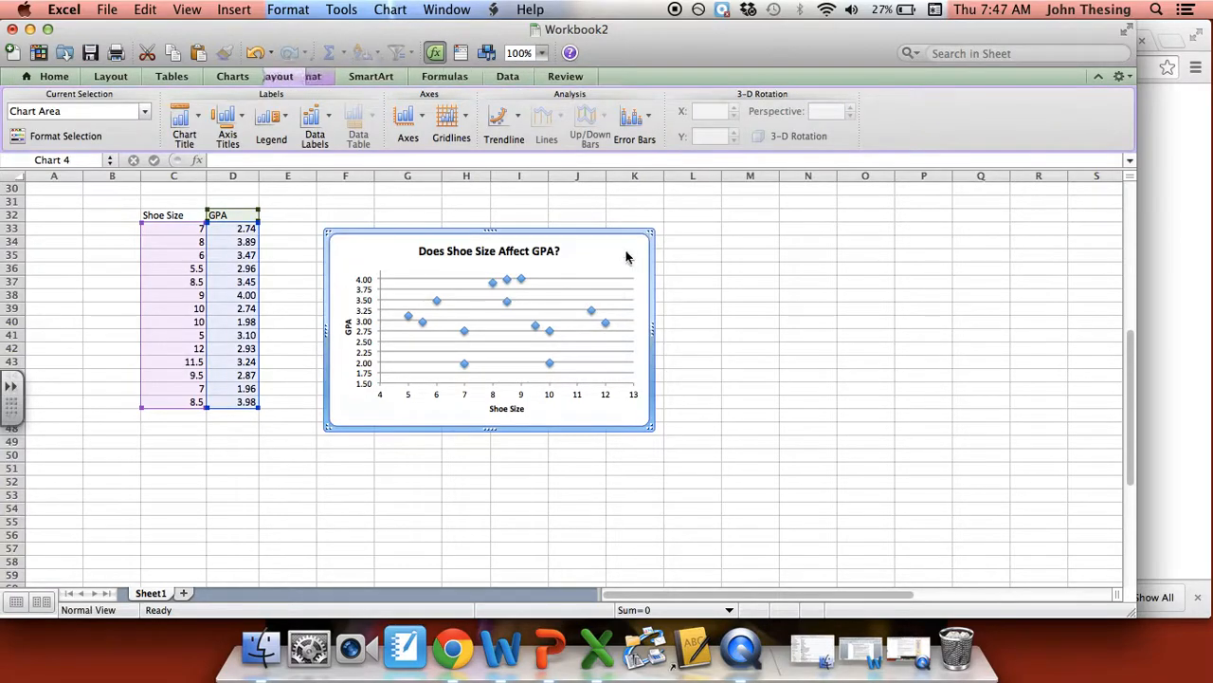
click(288, 255)
click(242, 226)
drag(243, 226, 186, 400)
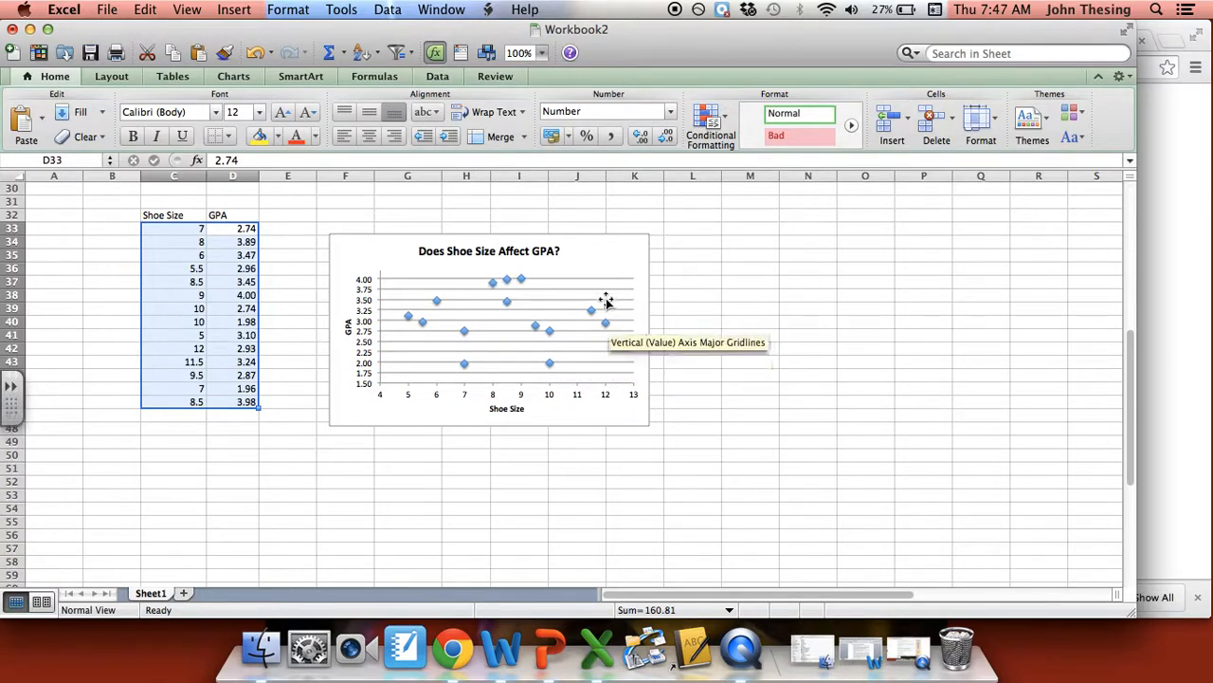
click(619, 258)
click(708, 274)
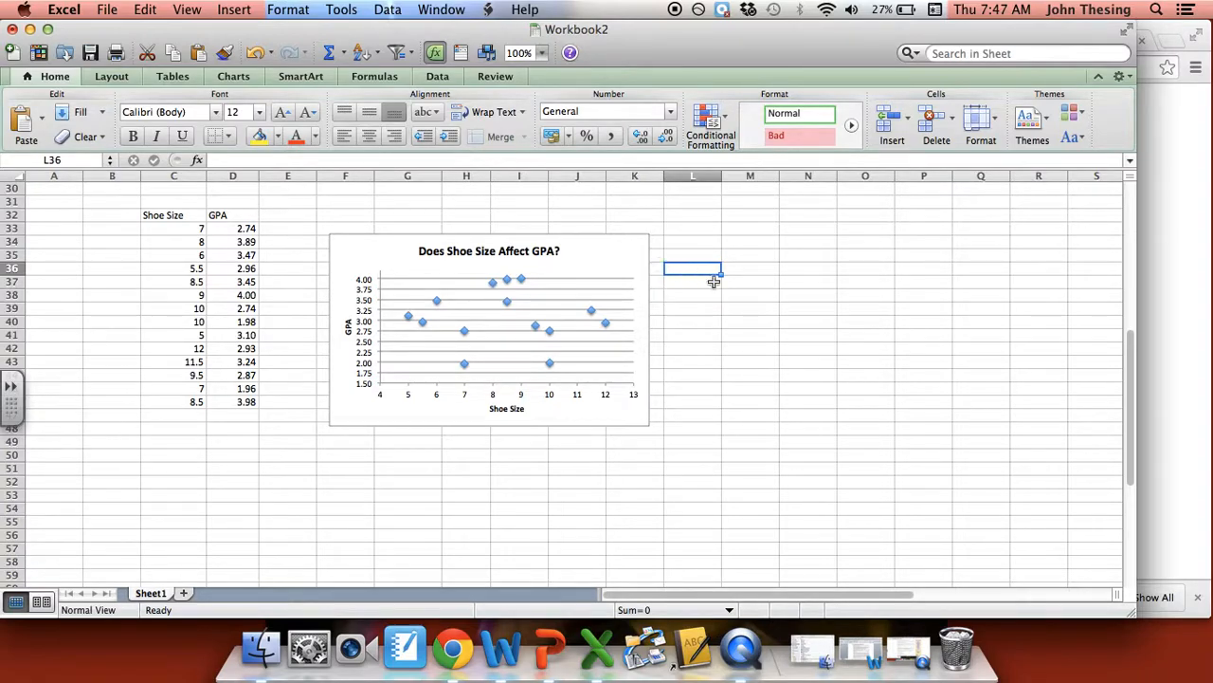
right_click(748, 651)
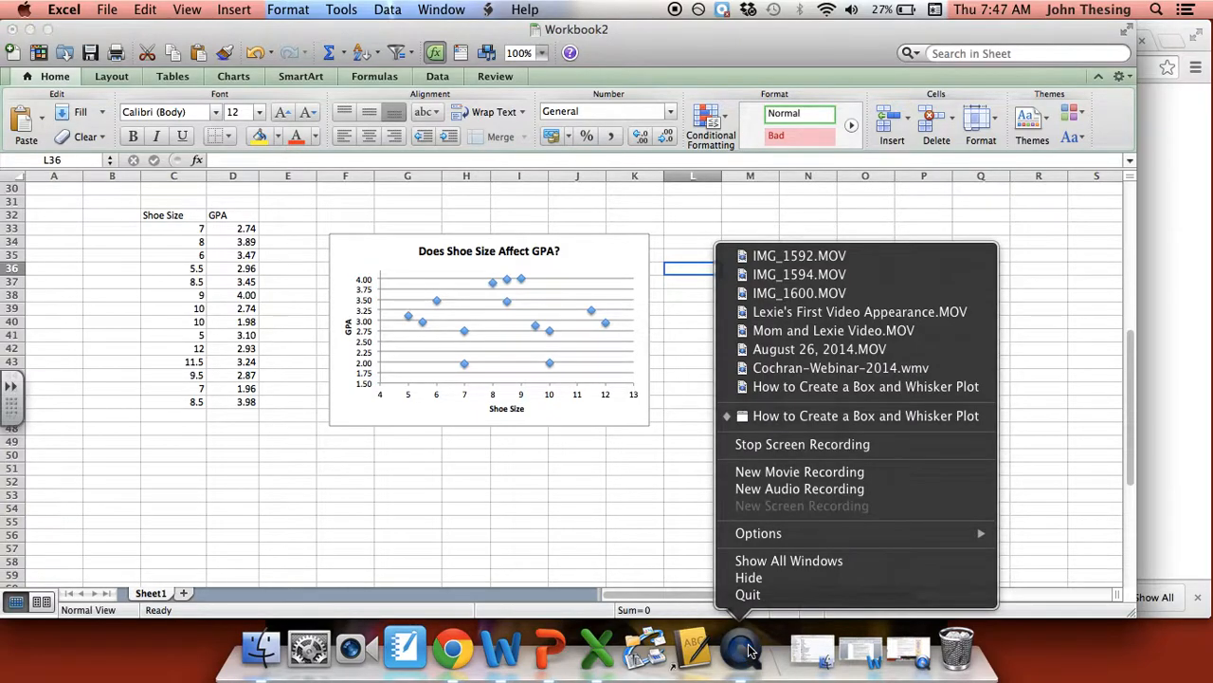